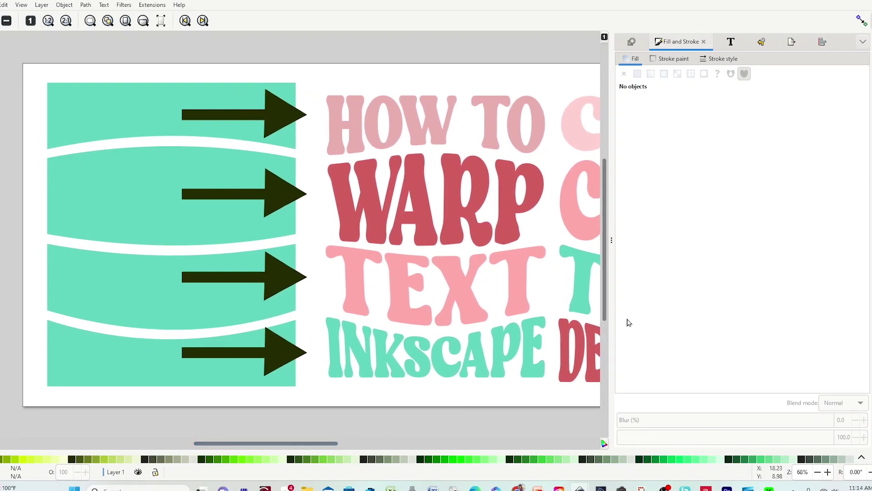
Step: Zoom out and select the grouped warped text design
ctrl+scroll(585, 303, up, 1)
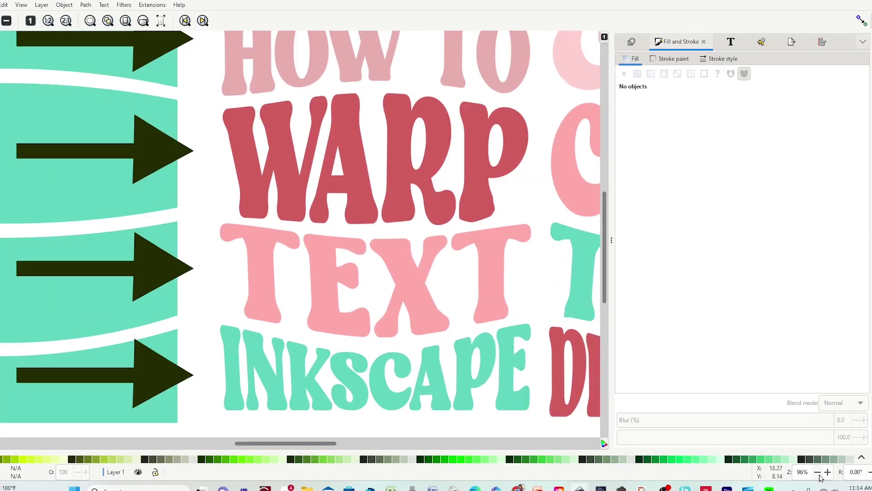
click(817, 472)
click(818, 471)
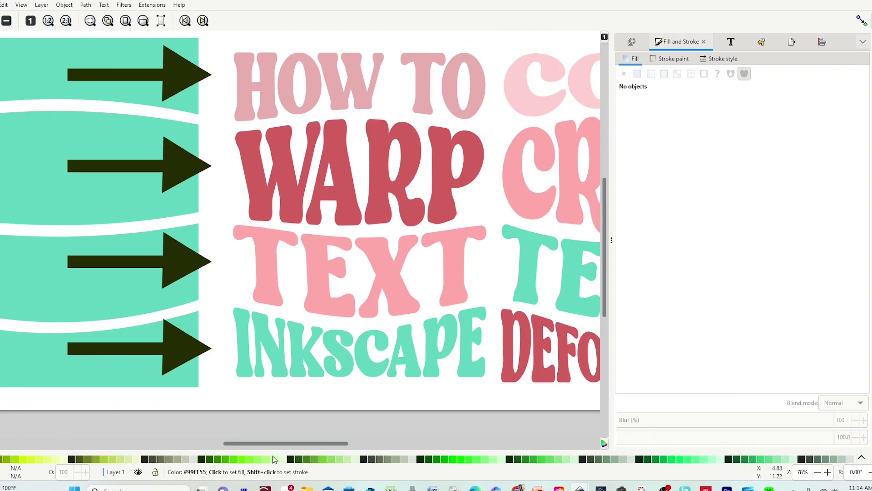
drag(285, 442, 267, 440)
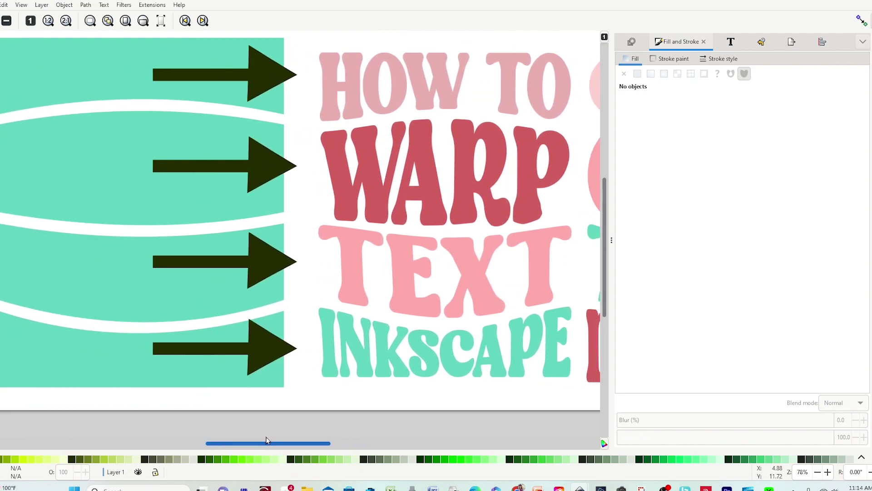
key(s)
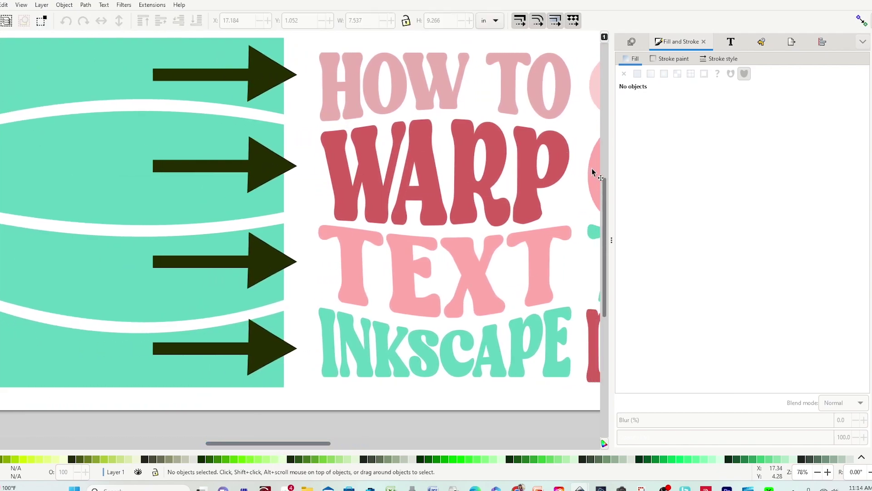
click(592, 168)
Step: Switch to the WARP TEXT DRAFT tutorial 2 file with the MERRY CHRISTMAS and FELIZ NAVIDAD designs
scroll(605, 174, right, 3)
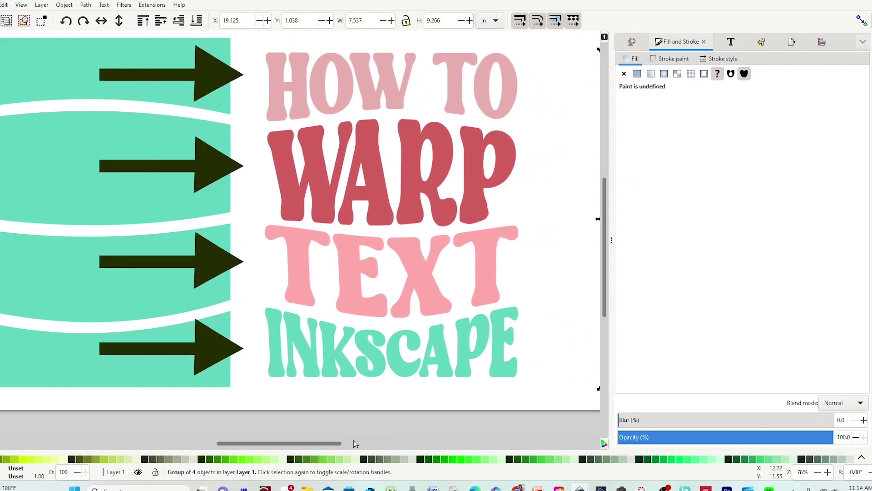
drag(335, 443, 318, 448)
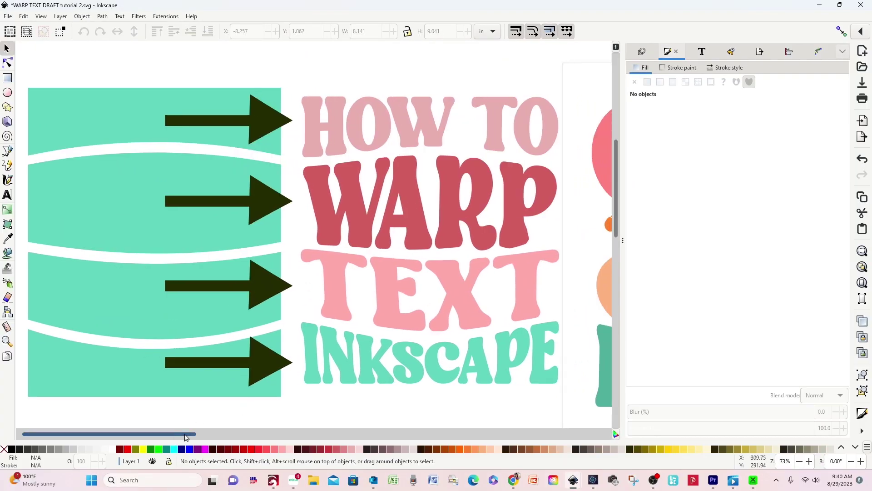
drag(185, 437, 556, 487)
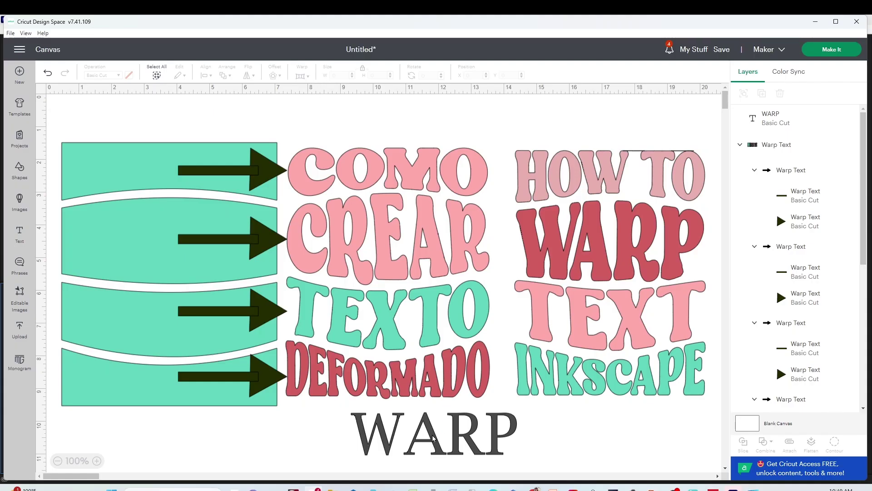
Step: Move the plain WARP text below the two warped titles and show its Warp presets
mouse_move(433, 435)
mouse_down()
mouse_move(403, 437)
mouse_move(432, 437)
mouse_up()
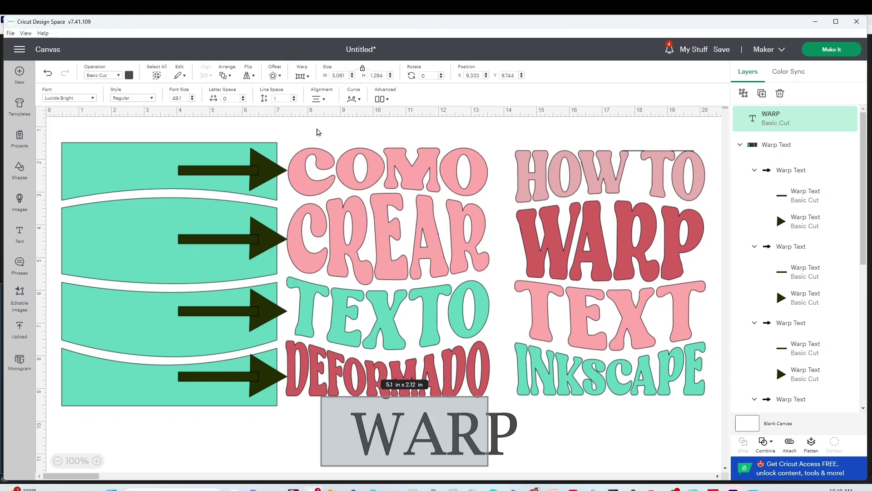
click(302, 76)
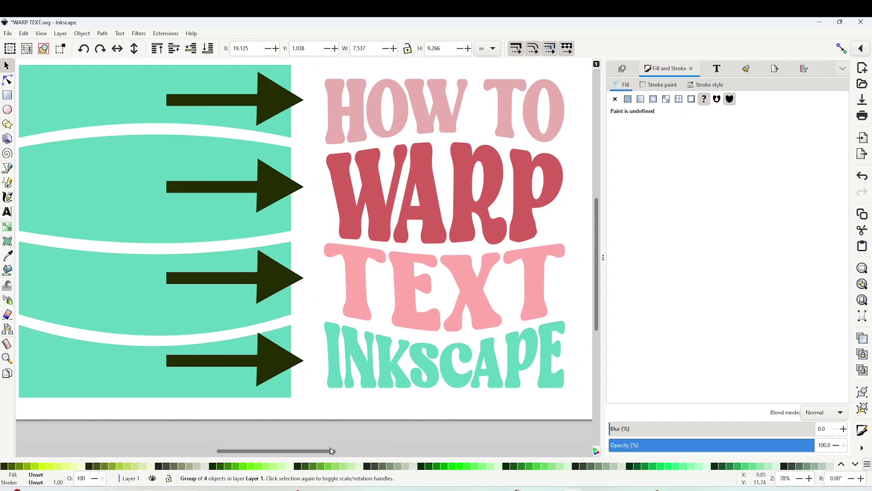
drag(331, 451, 328, 450)
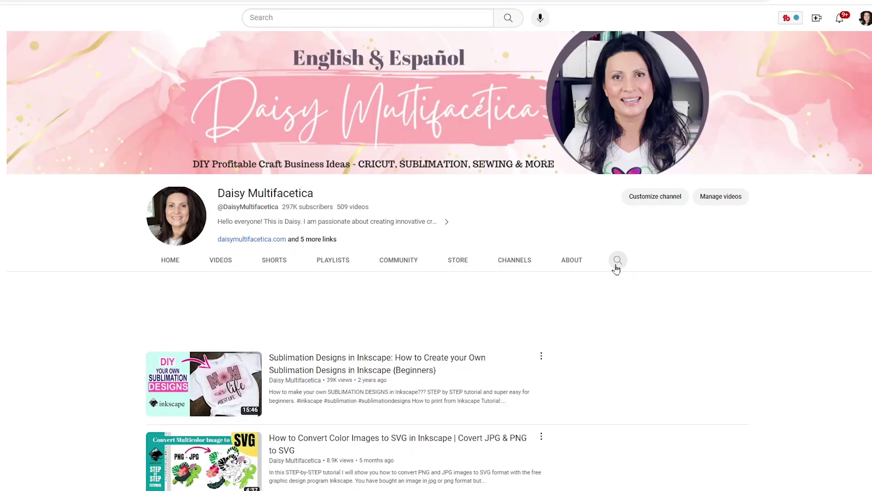
Step: Search the channel's videos for INKSCAPE and scroll through the results
click(618, 261)
text(INKSCAPE)
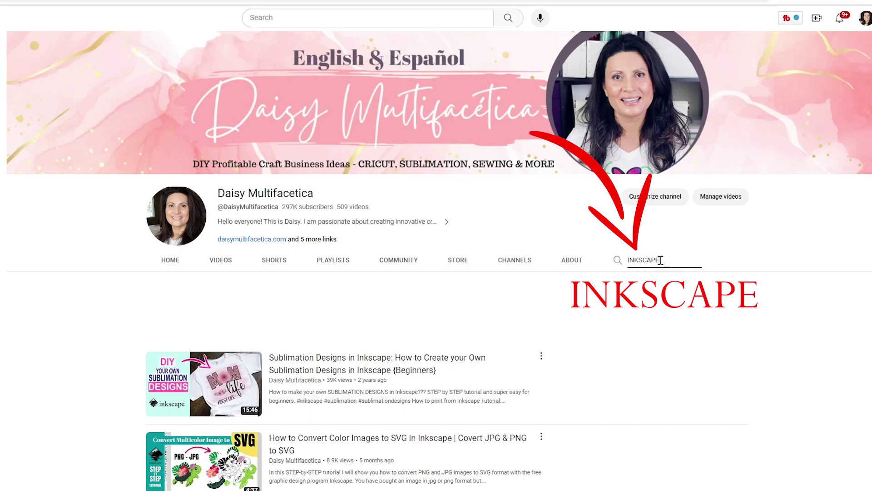
key(Return)
scroll(394, 263, down, 1)
scroll(395, 263, down, 3)
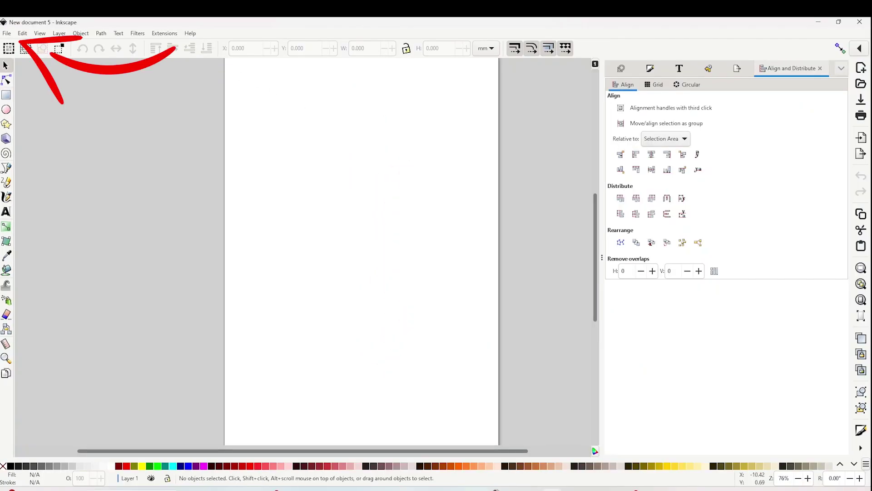
Step: In Document Properties, choose the US Letter page size with inches as the unit
click(8, 34)
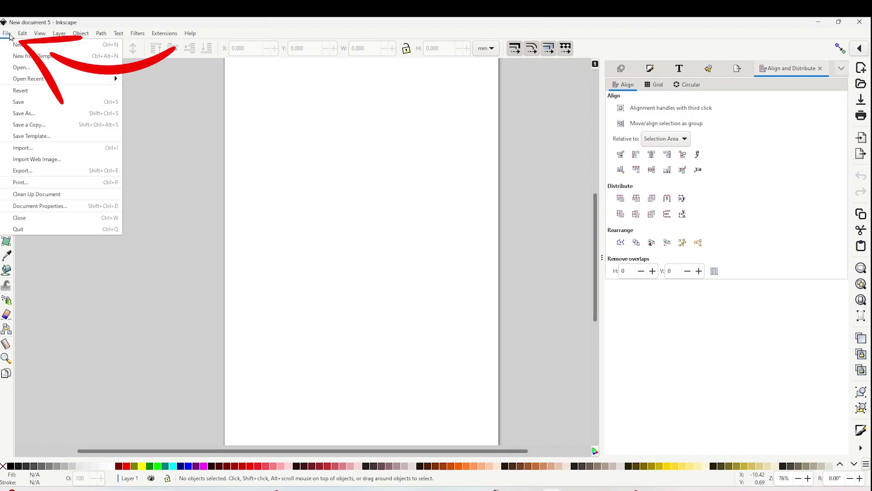
click(53, 207)
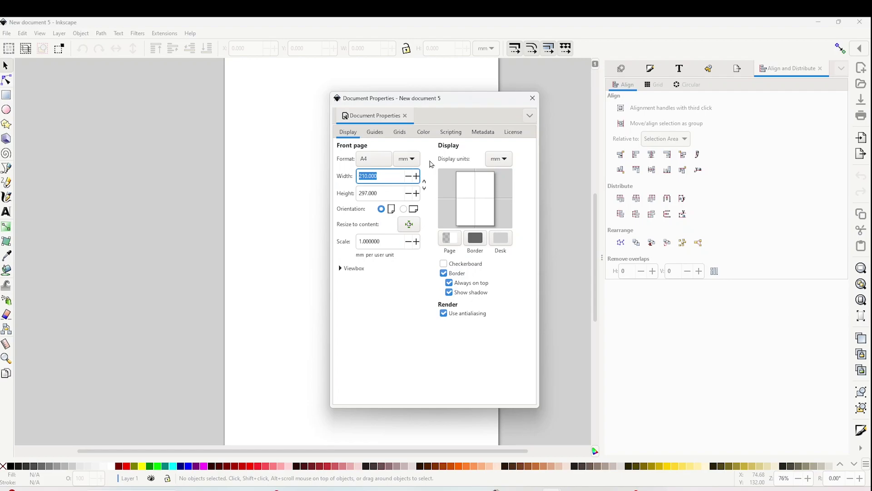
click(384, 162)
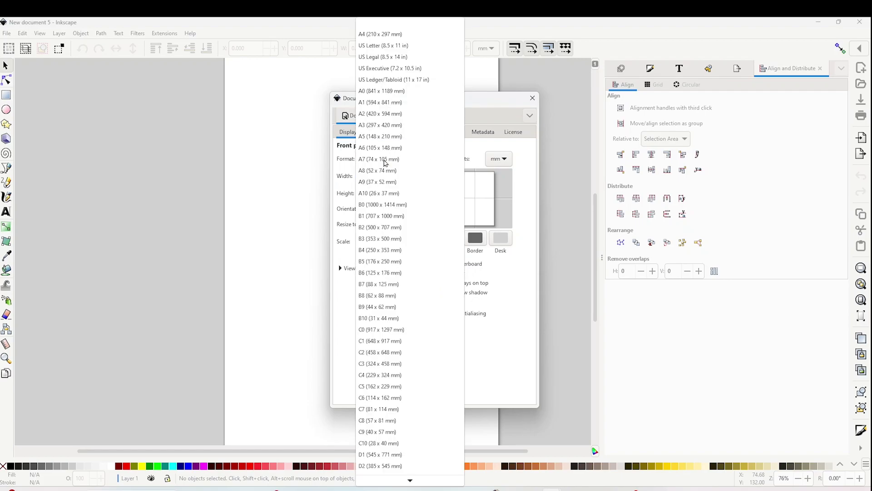
click(399, 46)
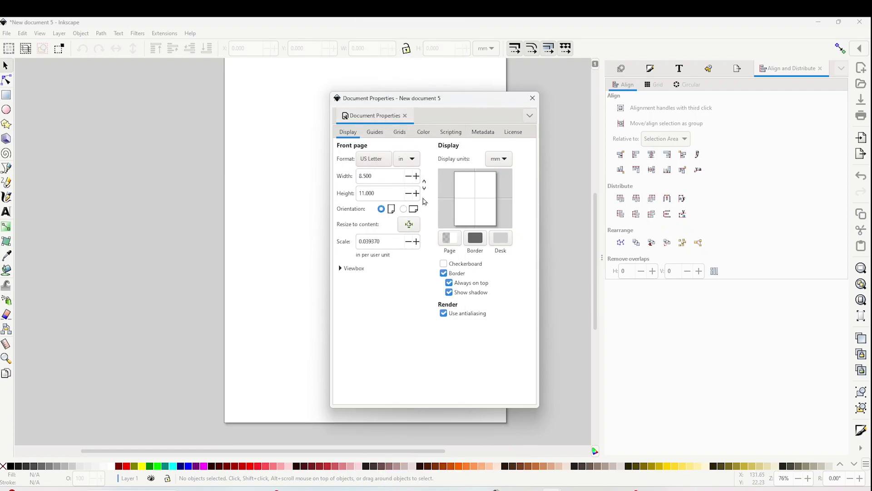
click(412, 160)
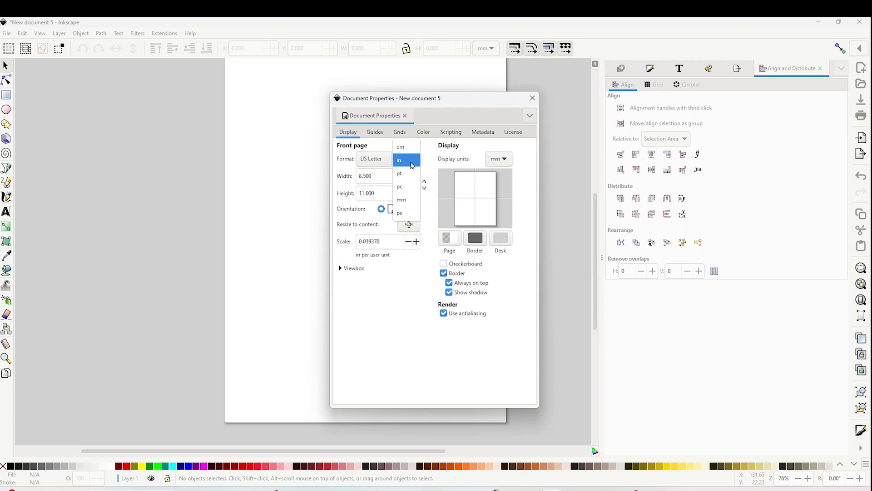
click(412, 162)
Step: Change the page width and height to 12 inches and close the dialog
drag(392, 177, 348, 177)
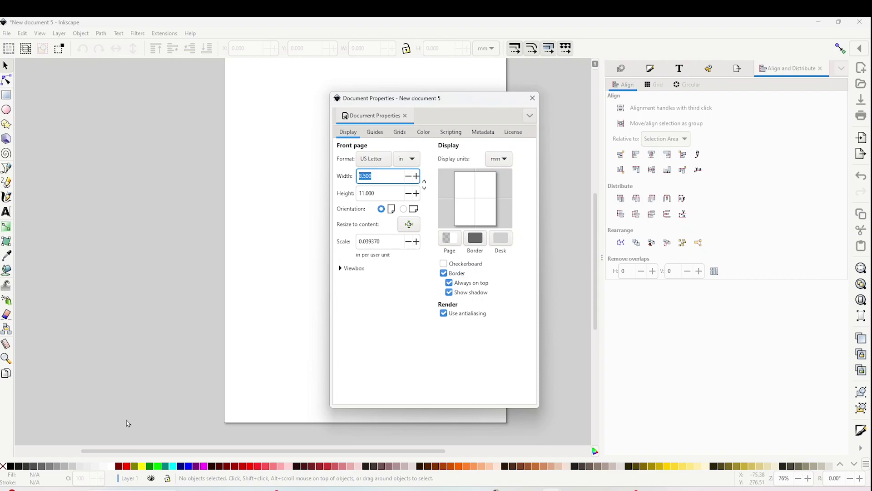
text(12)
drag(382, 193, 348, 193)
text(12)
key(Return)
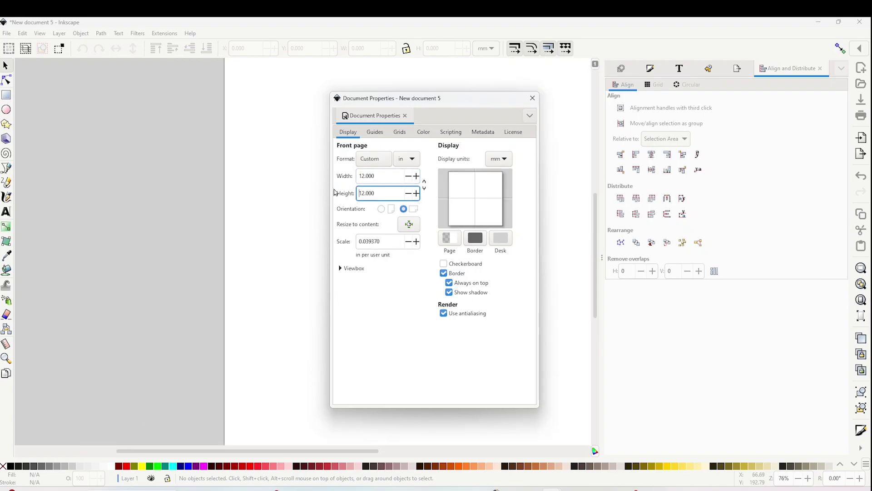
click(532, 98)
mouse_move(371, 451)
mouse_down()
mouse_move(439, 452)
mouse_move(429, 454)
mouse_up()
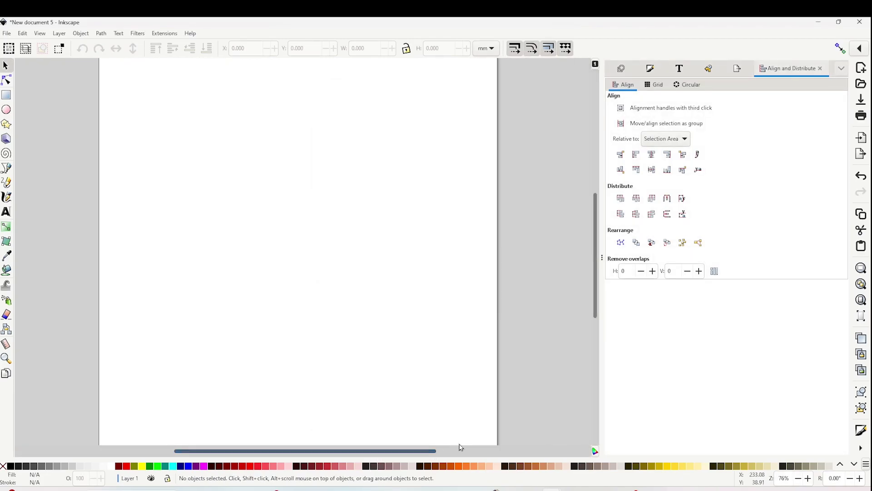
Step: Type FALL, IS MY, FAVORITE and COLOR as stacked text lines on the page
click(798, 478)
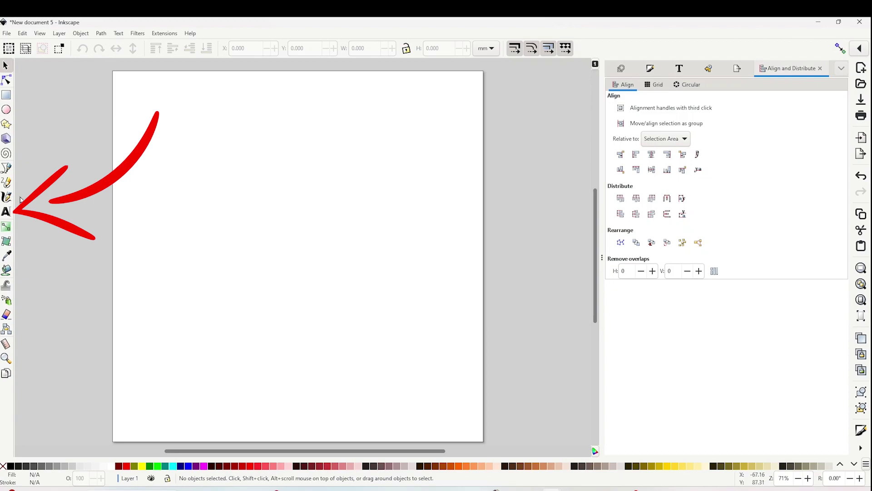
click(6, 214)
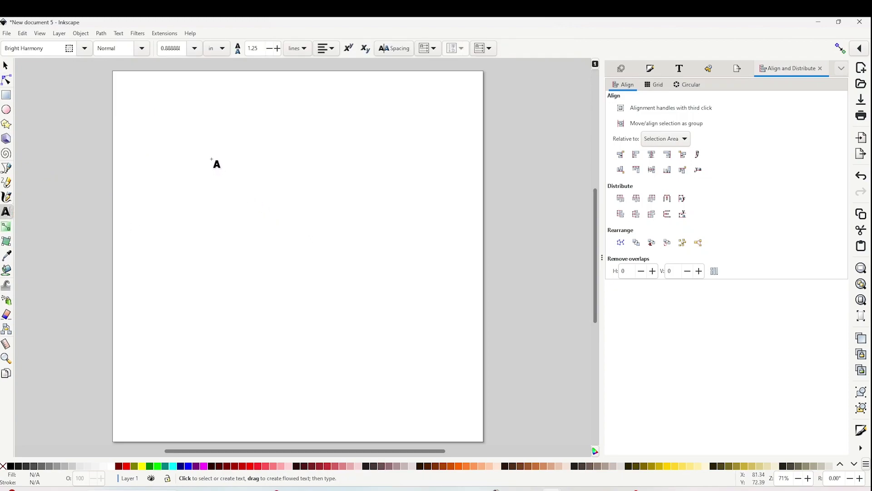
click(241, 163)
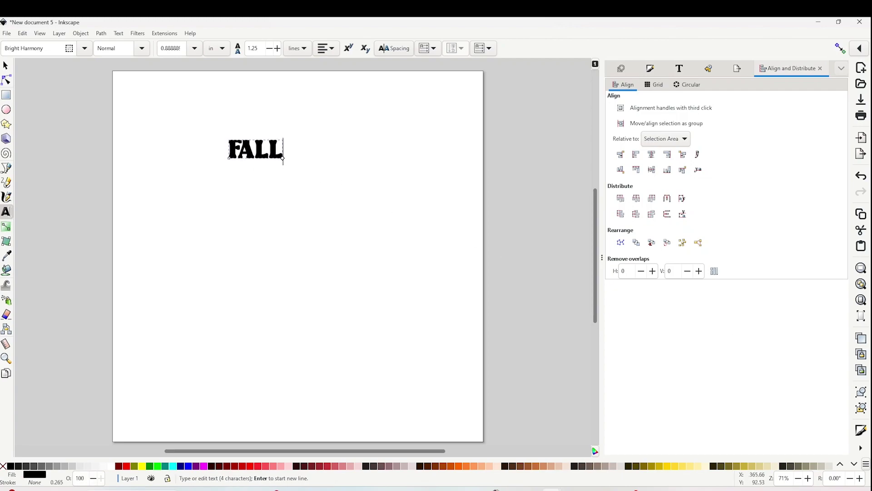
click(227, 196)
text(is)
key(BackSpace)
key(BackSpace)
key(BackSpace)
text(IS)
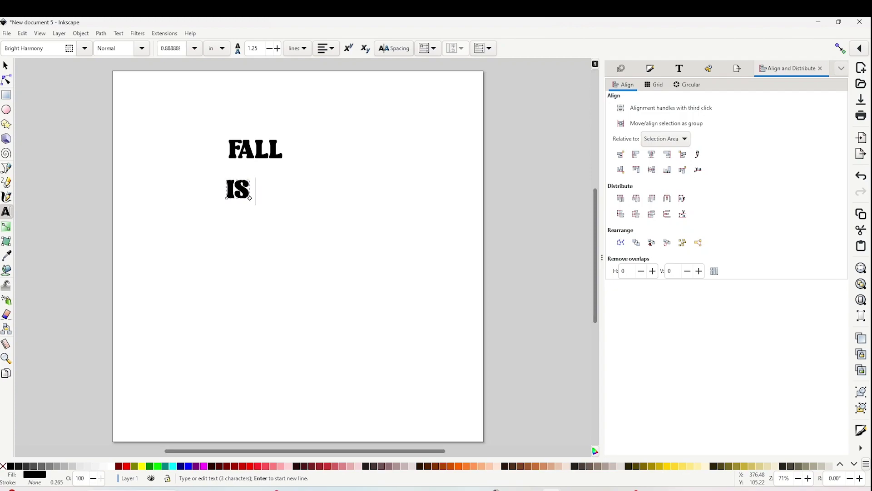
text( MY)
click(237, 240)
text(FAVORITE)
key(Return)
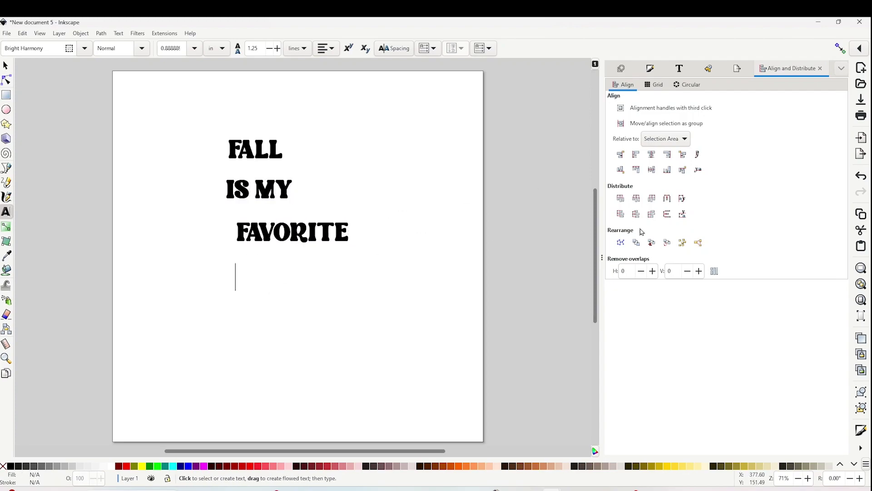
text(COLOR)
key(F1)
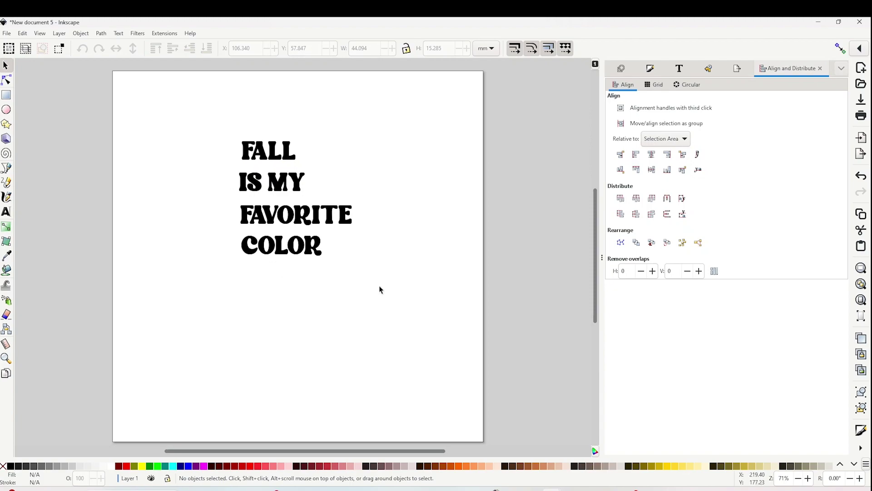
Step: Scale FALL to 6 in wide with locked proportions, then shift all four lines left and down
click(278, 157)
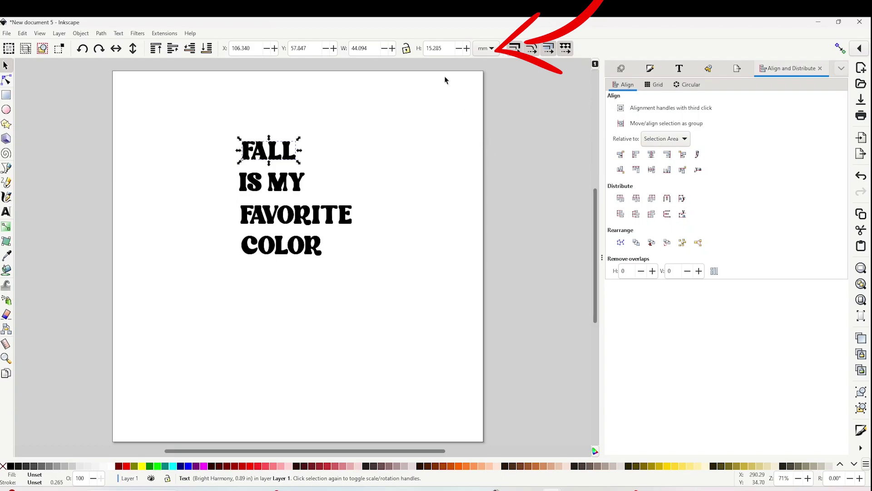
click(489, 49)
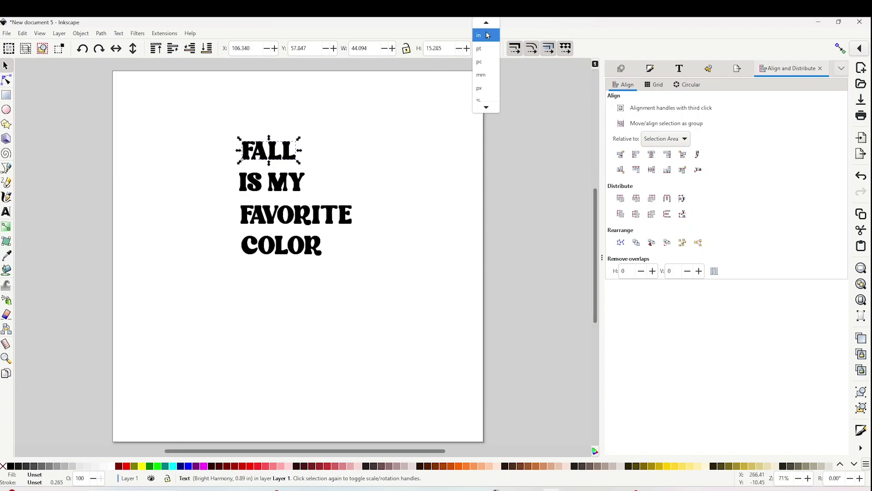
click(489, 35)
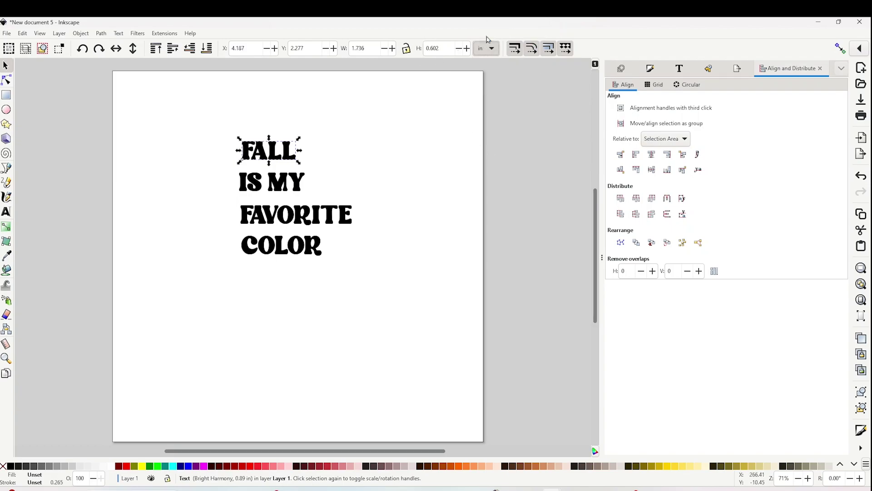
click(407, 49)
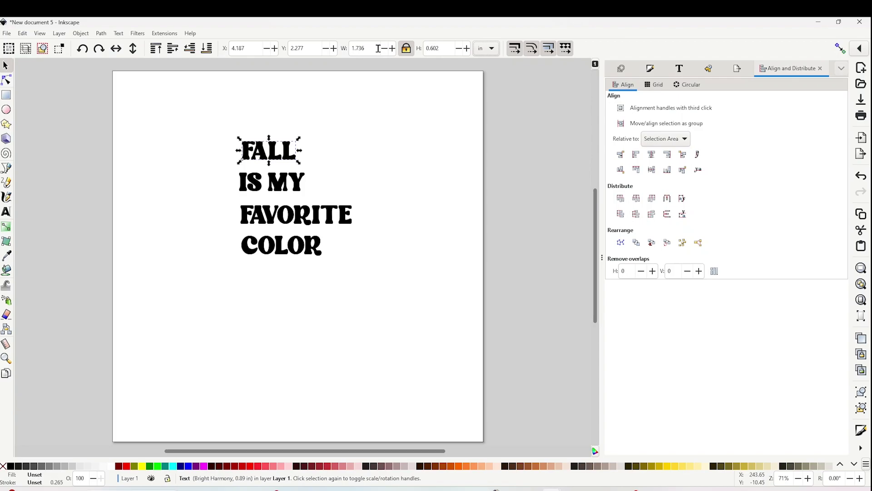
drag(378, 48, 335, 48)
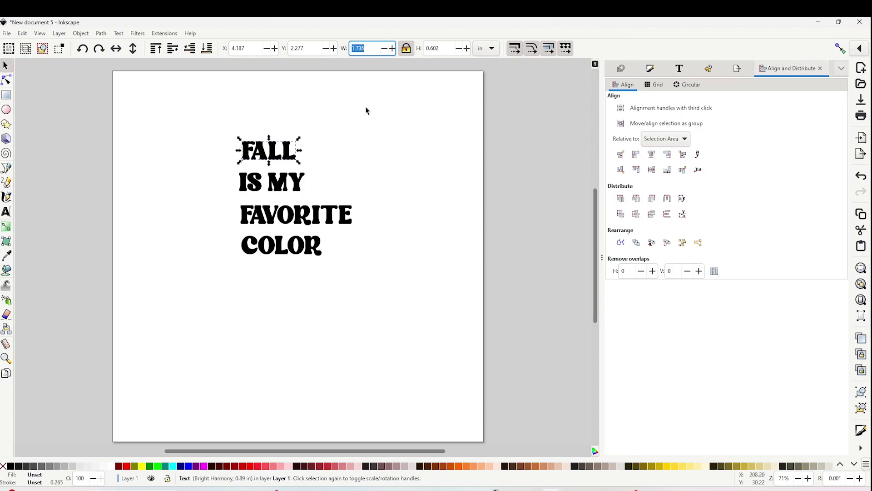
text(6)
key(Return)
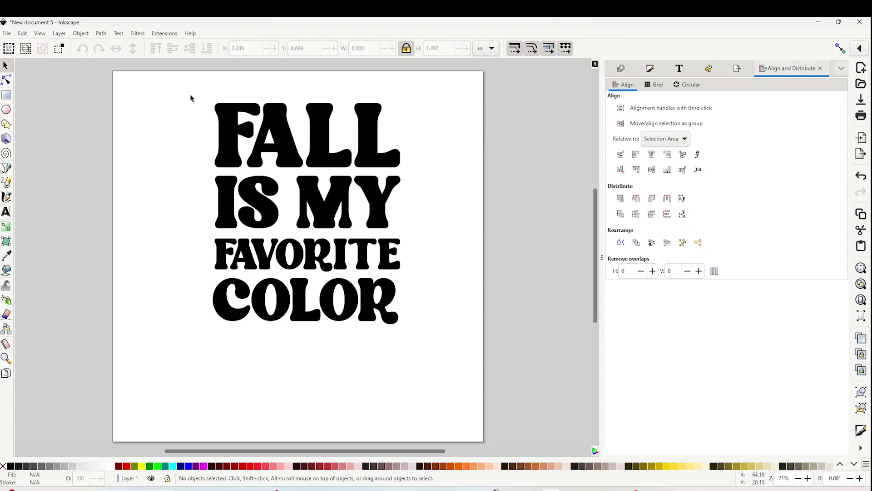
drag(190, 95, 451, 336)
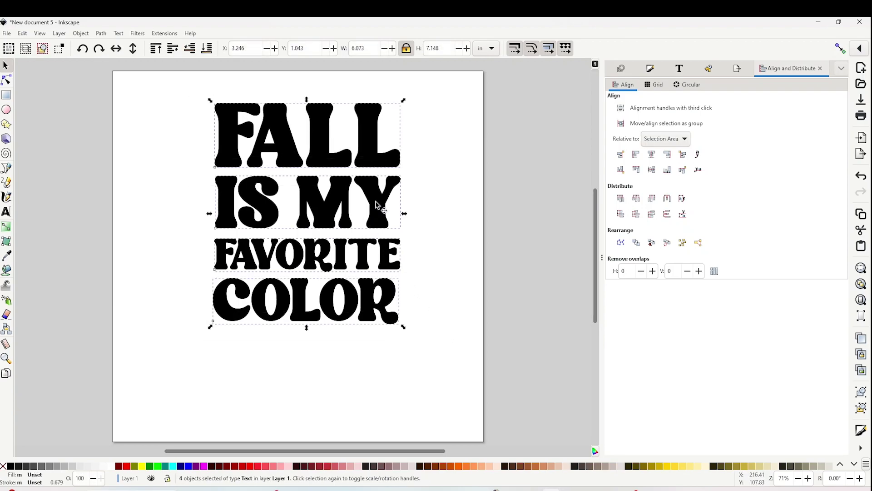
drag(376, 212, 359, 240)
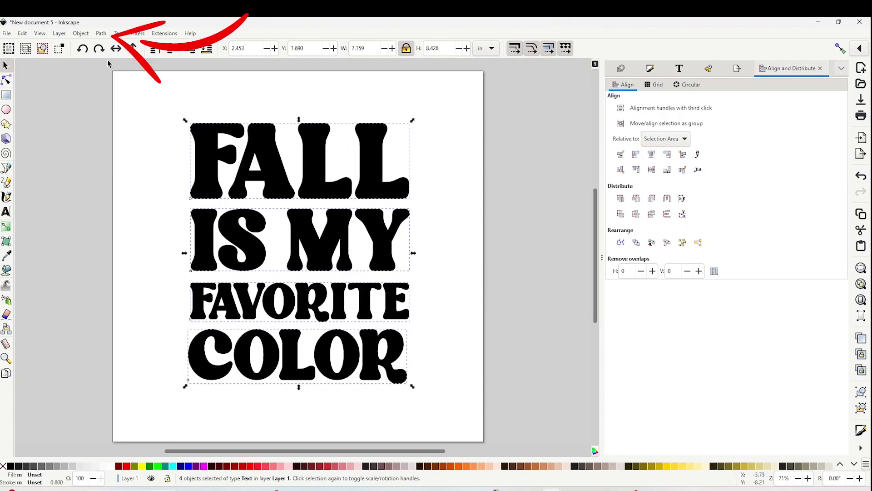
Step: Convert the four text lines to paths and ungroup them into individual letters
click(102, 34)
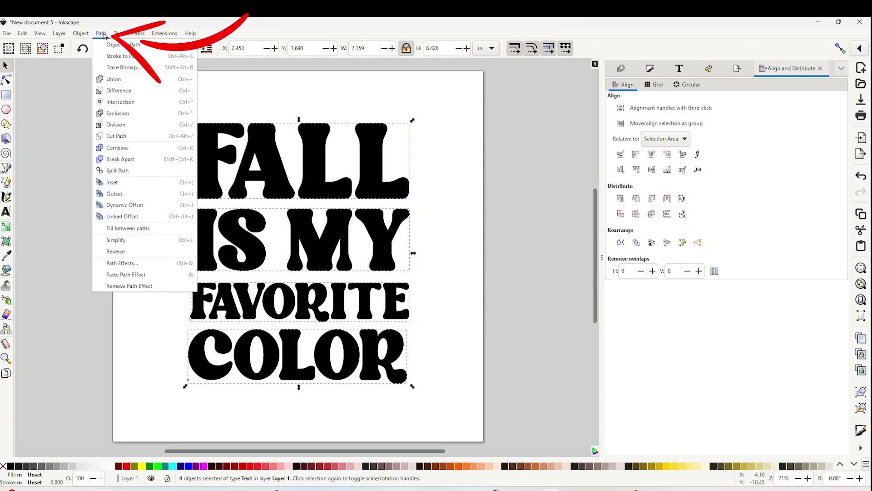
click(137, 47)
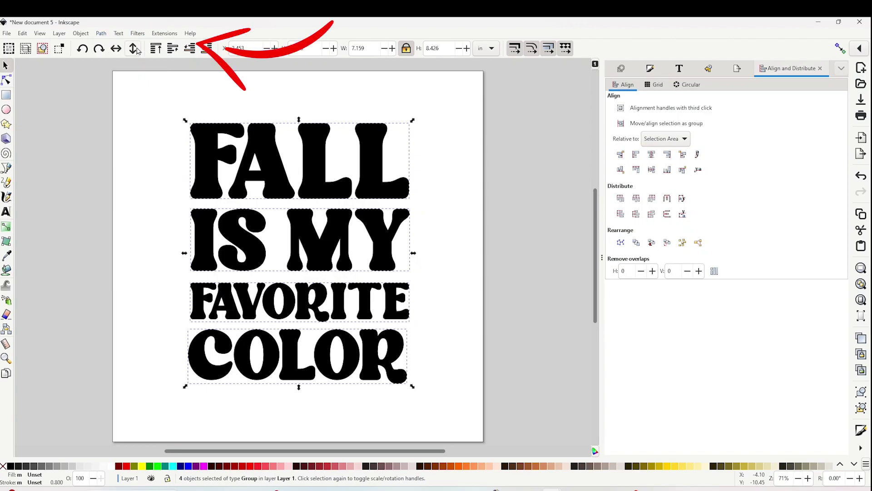
click(80, 33)
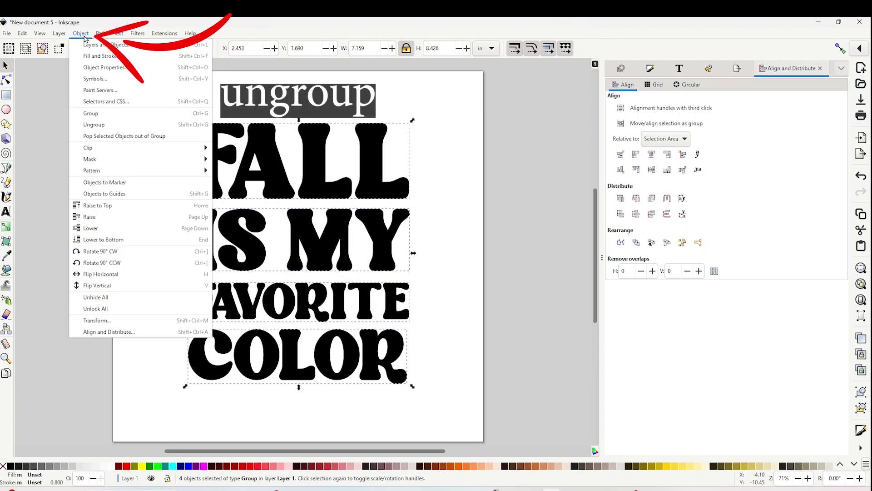
click(109, 128)
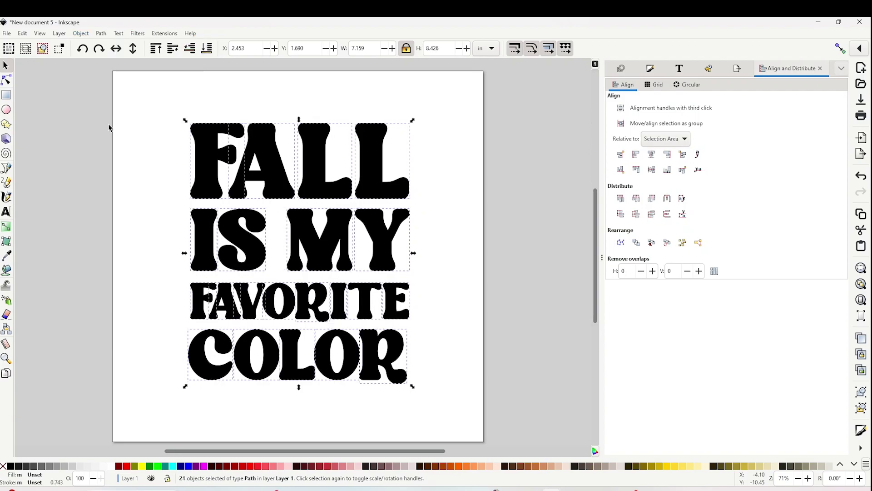
click(128, 112)
Step: Union the letters of FALL, and then of IS MY, into single paths
drag(129, 100, 447, 205)
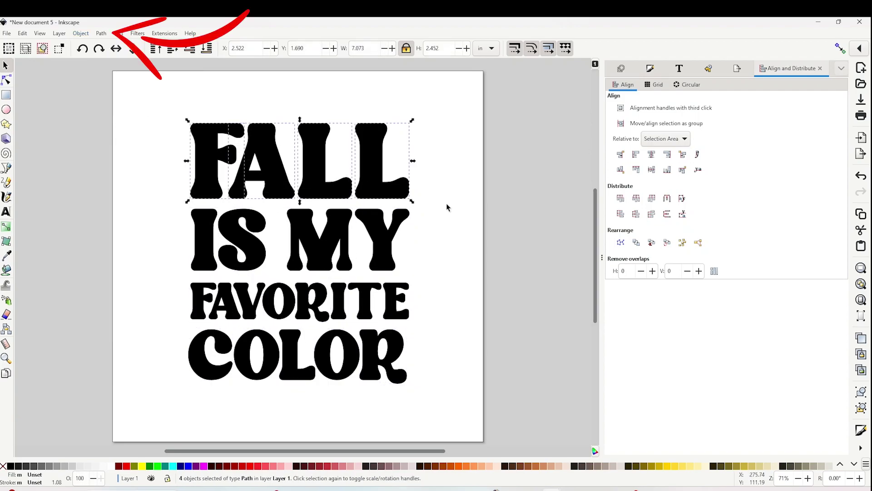
click(100, 35)
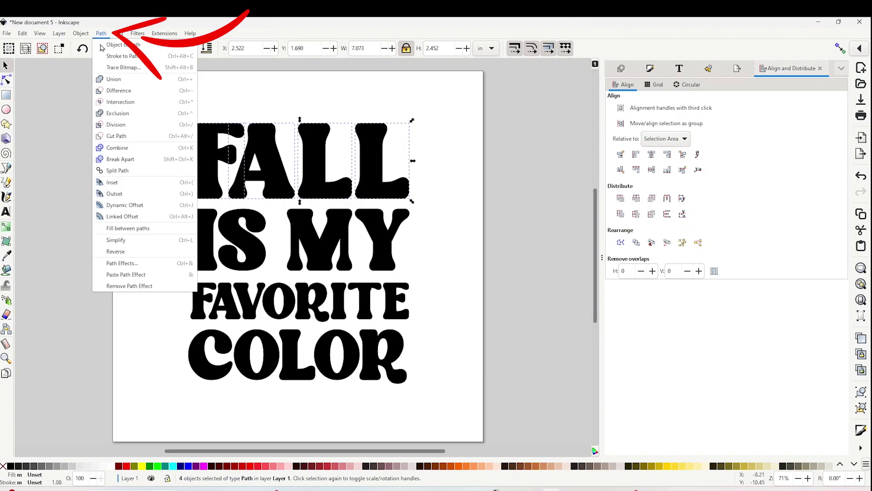
click(113, 80)
drag(144, 187, 444, 279)
click(104, 36)
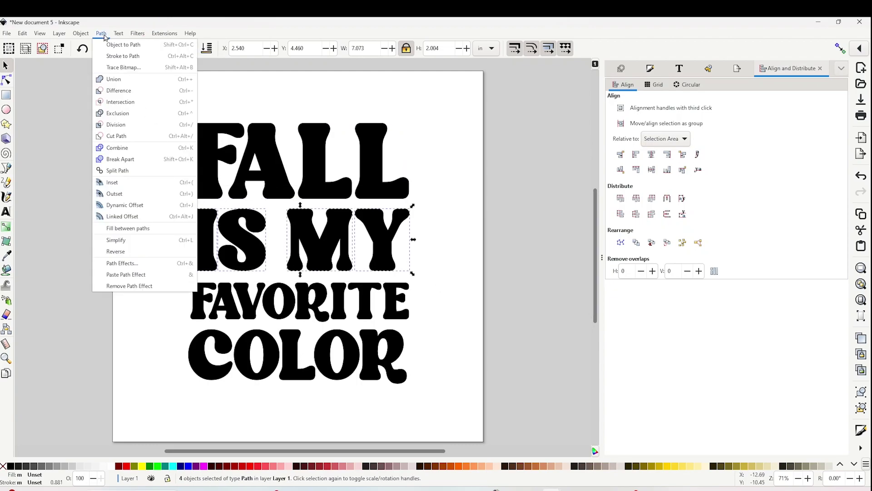
click(109, 80)
Step: Union the letters of FAVORITE, and then of COLOR, into single paths, then deselect
drag(175, 278, 390, 327)
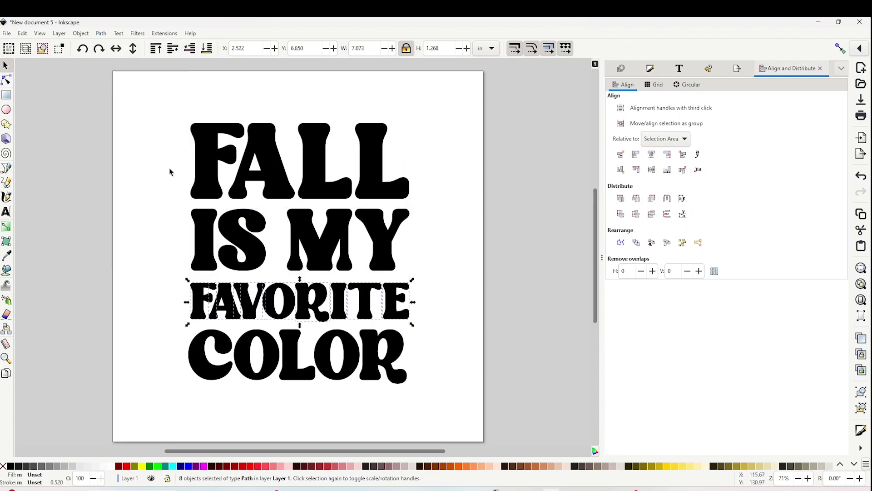
click(100, 33)
click(108, 80)
drag(166, 313, 416, 394)
click(100, 34)
click(108, 80)
click(474, 240)
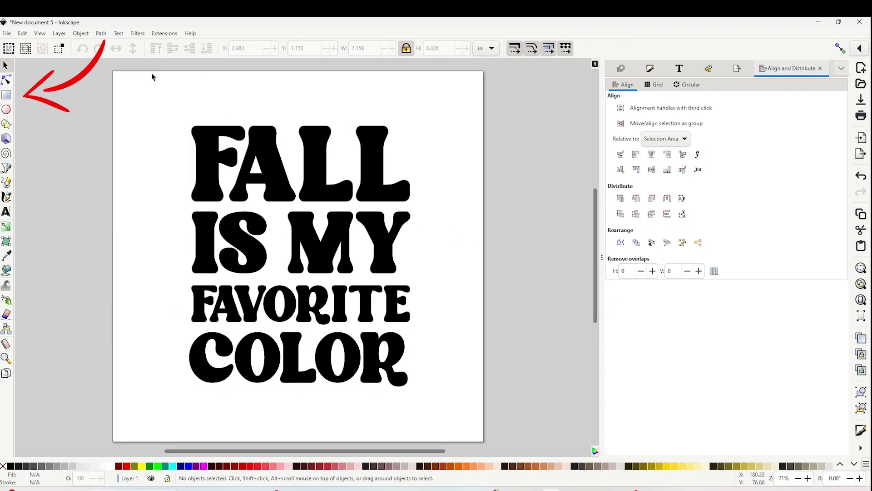
Step: Draw a rectangle over FALL, convert it to a path, and bend its bottom edge into an arc
click(6, 95)
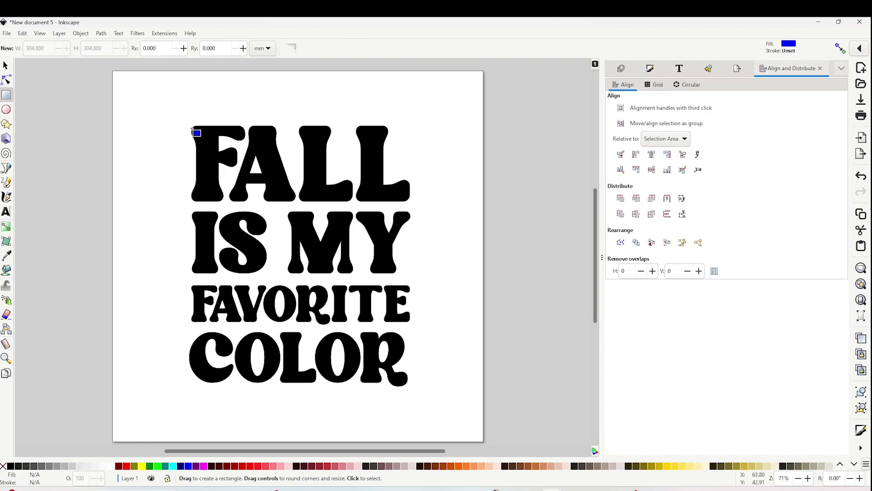
drag(190, 123, 410, 200)
key(s)
mouse_move(285, 174)
mouse_down()
mouse_move(286, 144)
mouse_move(286, 171)
mouse_up()
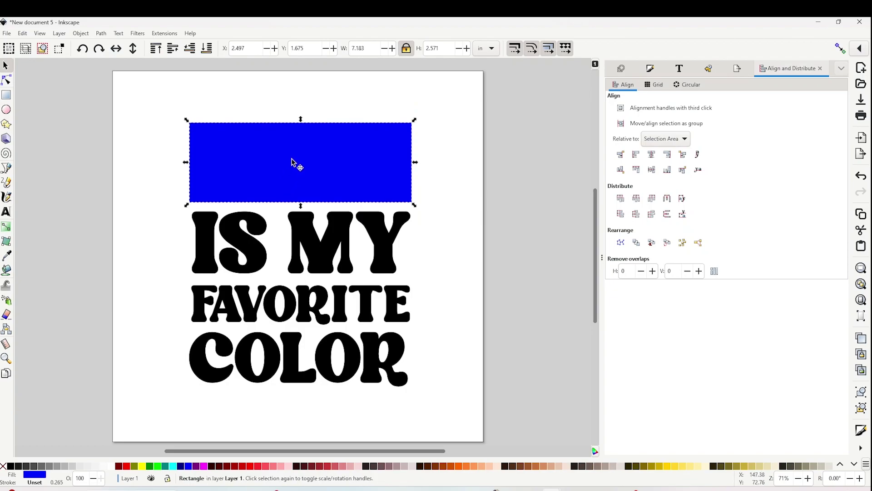
click(101, 34)
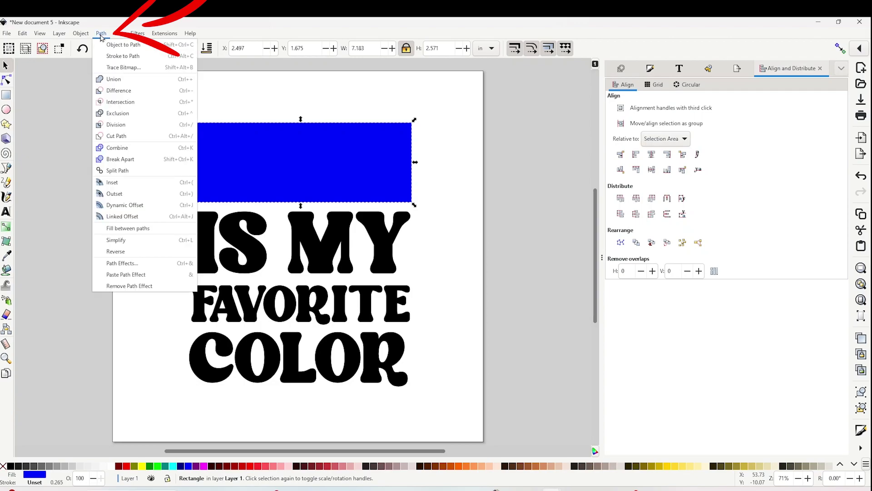
click(132, 45)
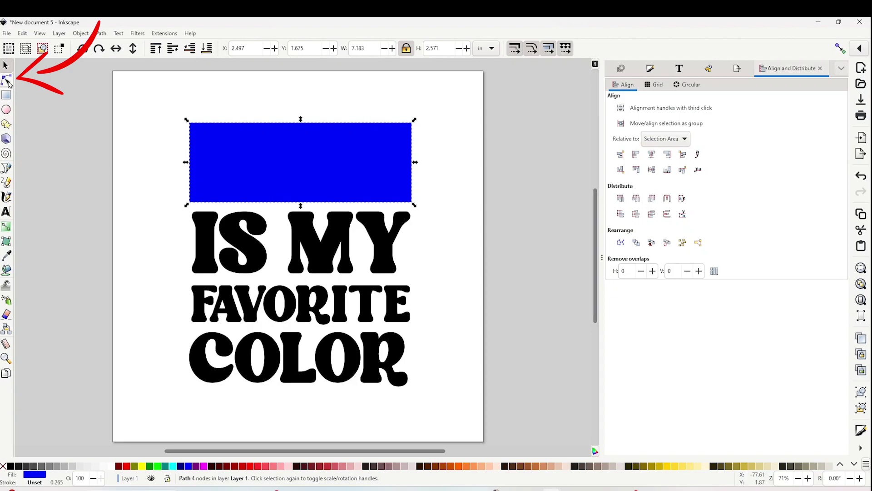
click(8, 81)
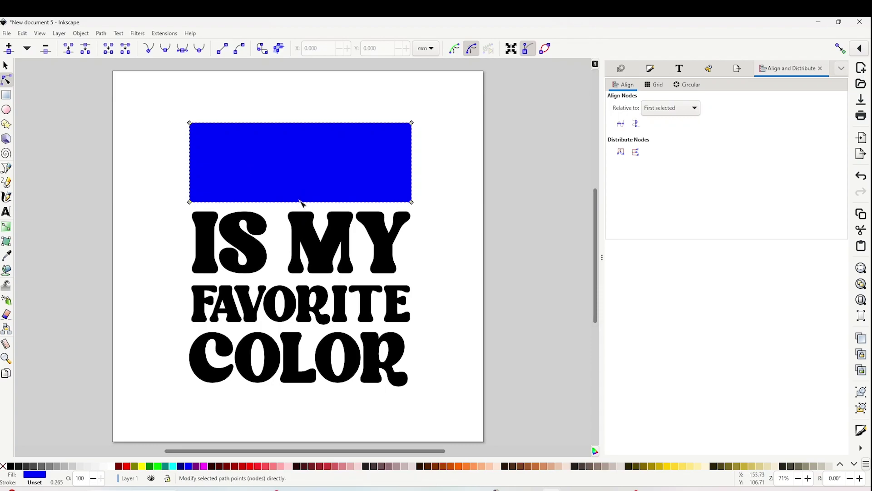
mouse_move(301, 203)
mouse_down()
mouse_move(300, 175)
mouse_move(301, 187)
mouse_up()
Step: Add a path rectangle over IS MY with its top and bottom edges arced
click(7, 95)
mouse_move(189, 204)
mouse_down()
mouse_move(416, 284)
mouse_move(411, 278)
mouse_up()
key(ctrl+shift+c)
key(n)
drag(300, 203, 299, 193)
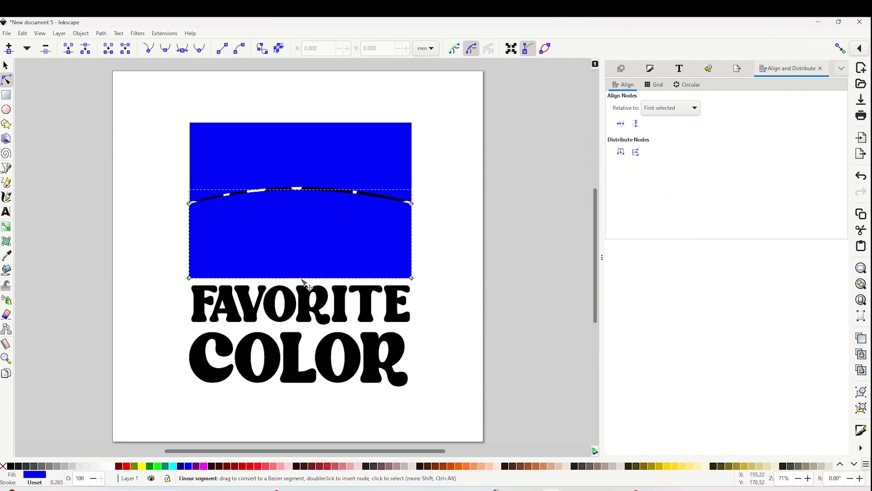
mouse_move(300, 278)
mouse_down()
mouse_move(302, 299)
mouse_move(300, 269)
mouse_up()
key(s)
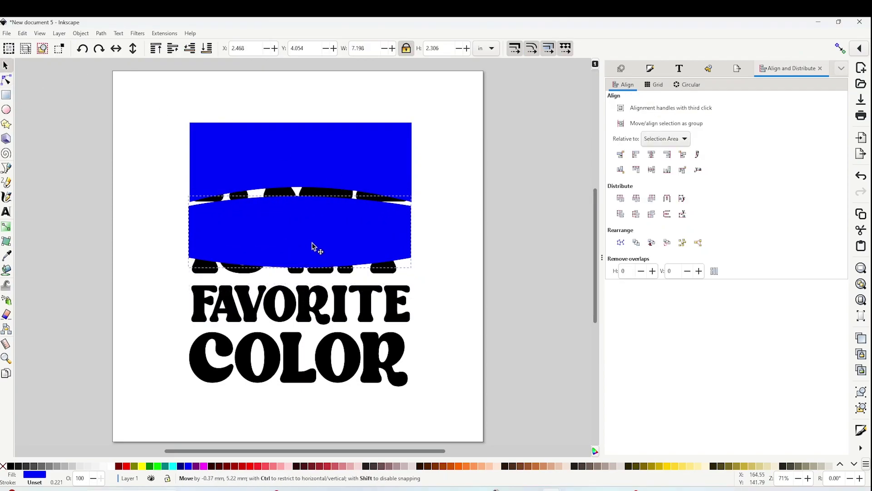
Step: Draw a rectangle over FAVORITE, nudge it up, and stretch it down toward COLOR
key(r)
drag(186, 272, 411, 328)
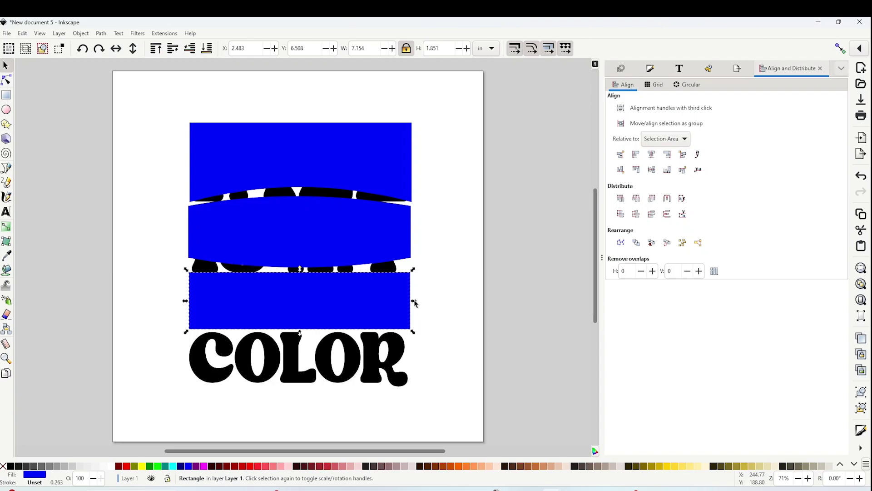
key(s)
drag(306, 300, 308, 293)
mouse_move(300, 324)
mouse_down()
mouse_move(301, 349)
mouse_move(300, 337)
mouse_up()
Step: Draw a rectangle over COLOR, arc its top edge, and clear the selection
key(n)
key(s)
click(300, 359)
key(r)
drag(189, 352, 408, 411)
key(n)
drag(300, 352, 306, 347)
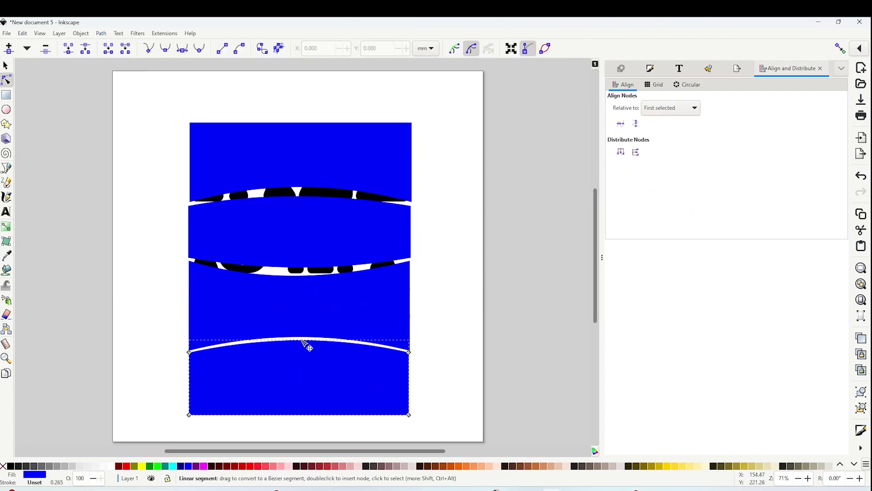
key(s)
key(Escape)
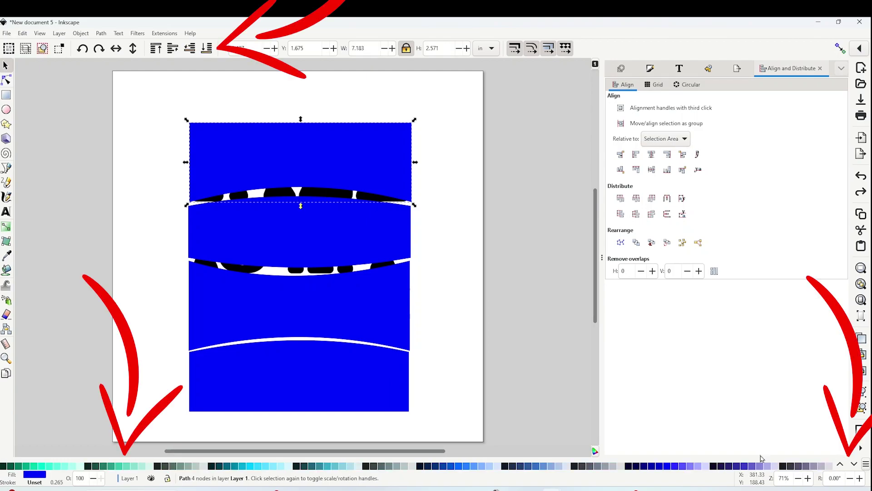
click(143, 465)
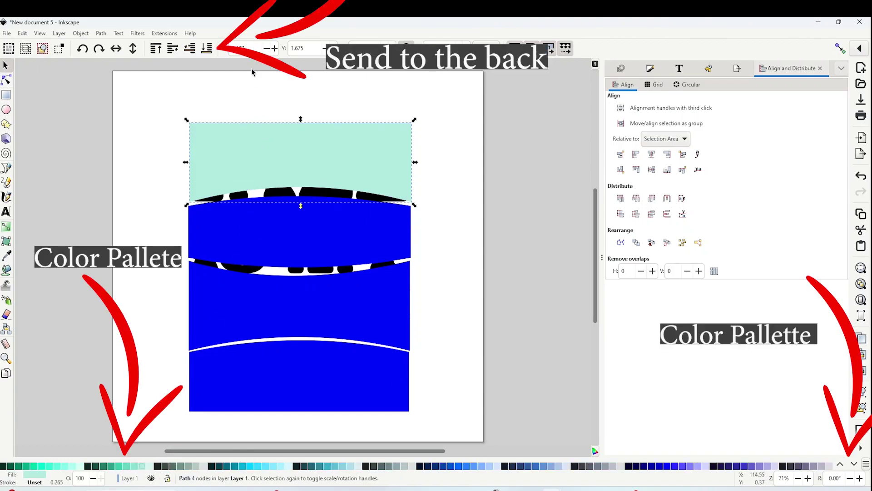
click(207, 47)
click(300, 233)
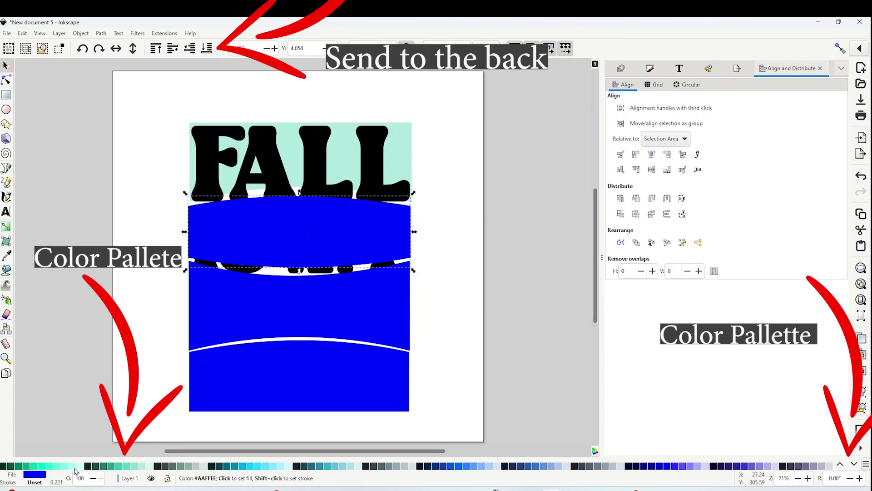
key(ctrl+shift+v)
click(244, 329)
key(ctrl+shift+v)
key(End)
click(254, 381)
key(ctrl+shift+v)
key(End)
click(503, 154)
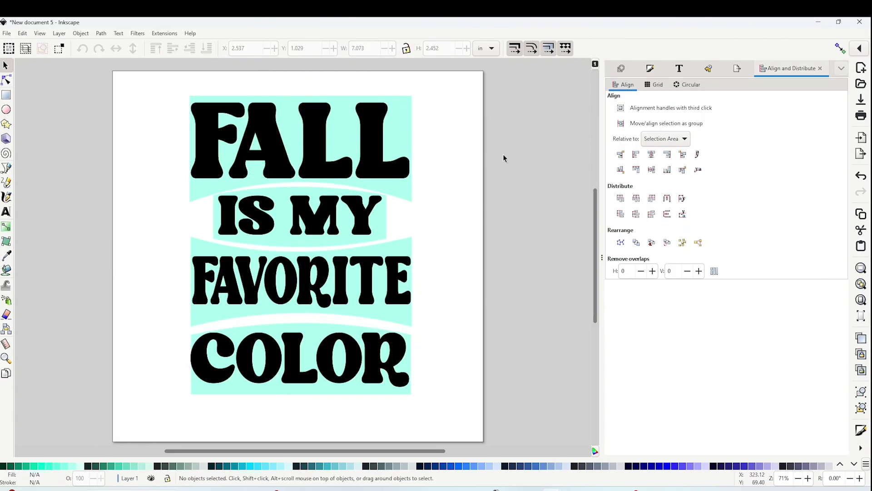
click(319, 131)
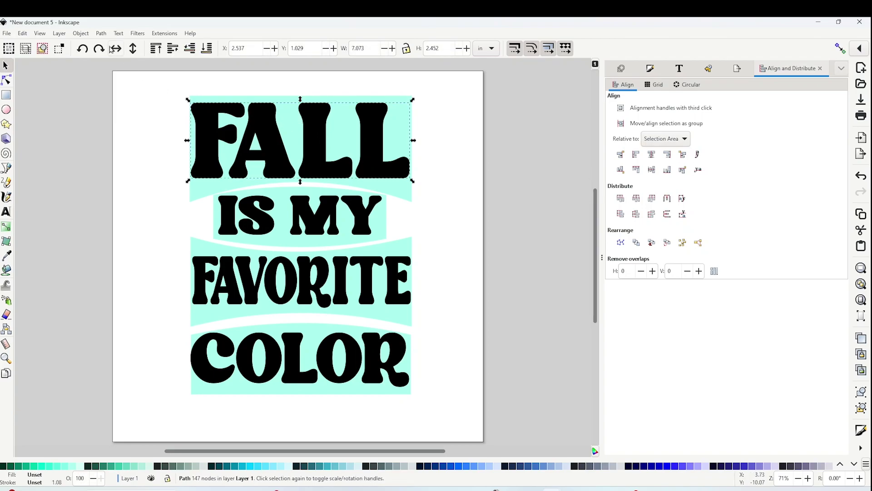
Step: Add a Lattice Deformation 2 effect to the FALL path from the Path Effects panel
click(102, 34)
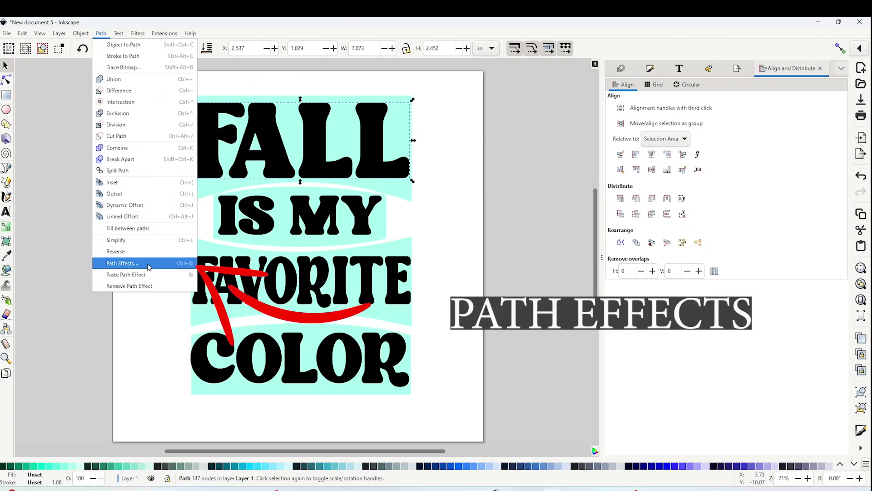
click(142, 268)
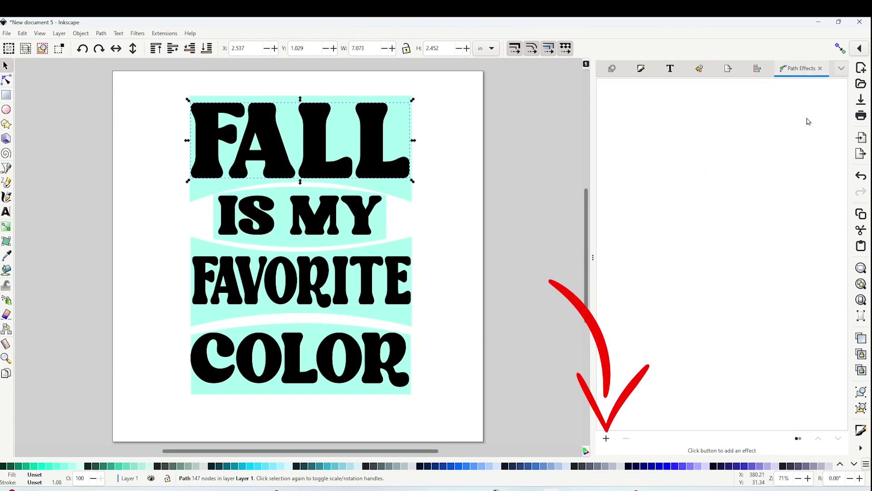
click(606, 439)
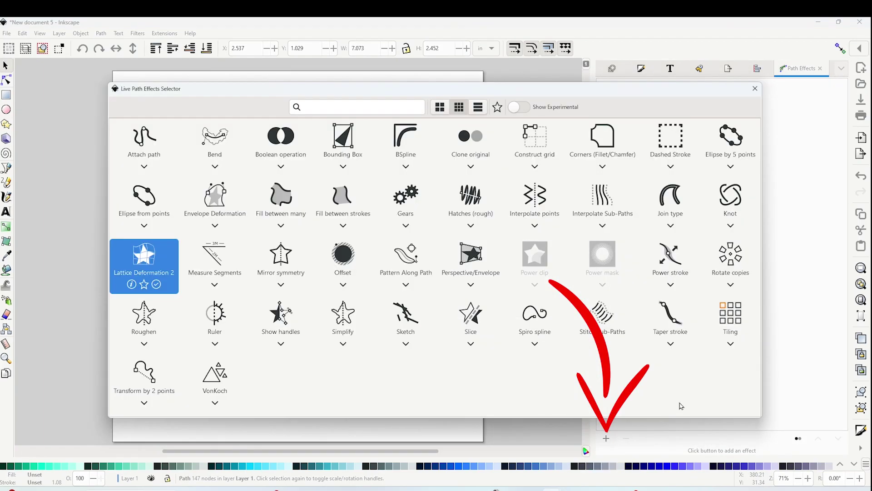
double_click(145, 272)
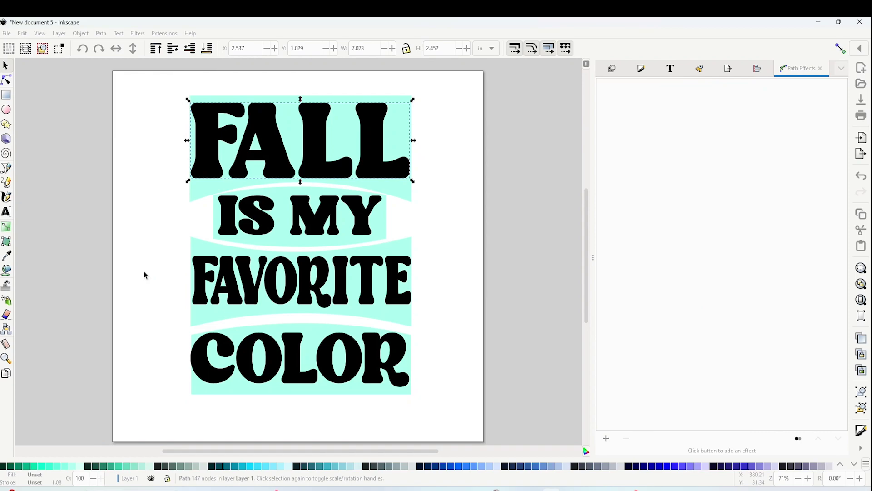
Step: Pull FALL's lower lattice corners down and raise the lattice beneath the A
click(7, 82)
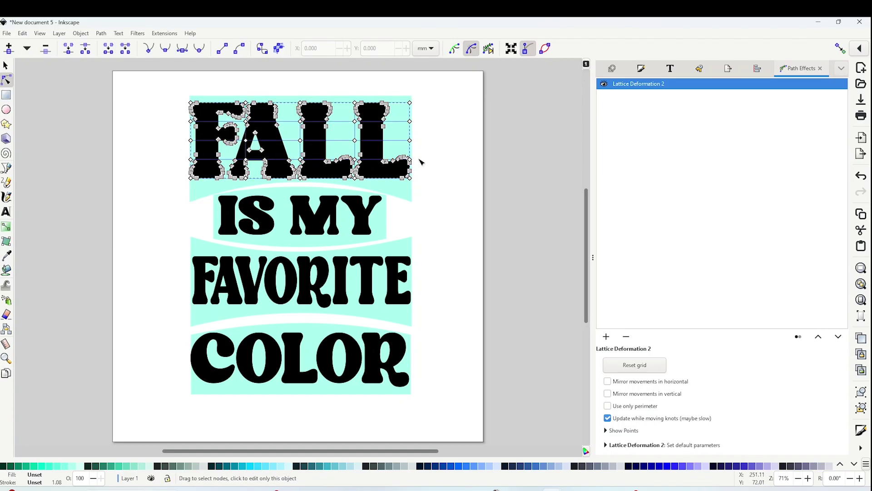
key(3)
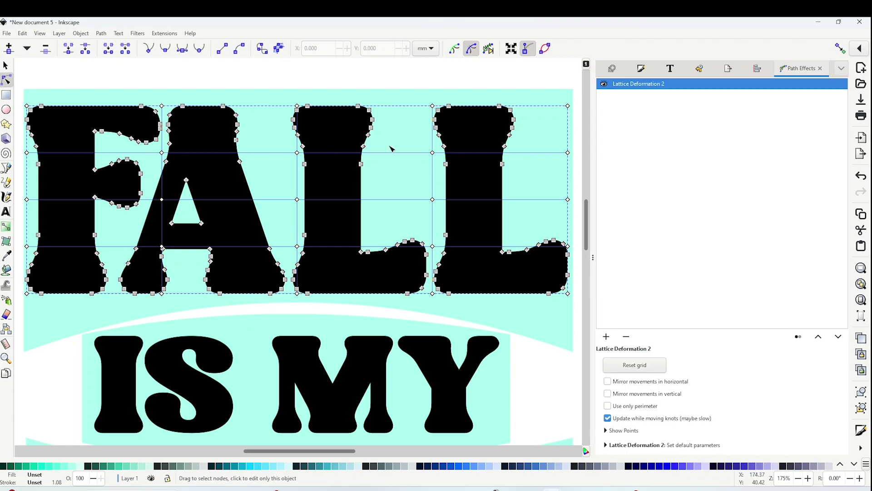
key(shift+Up)
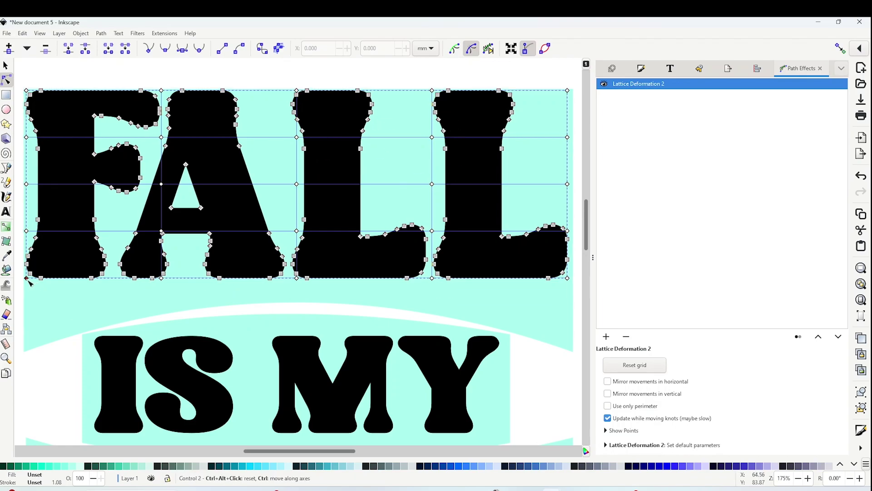
drag(28, 281, 28, 352)
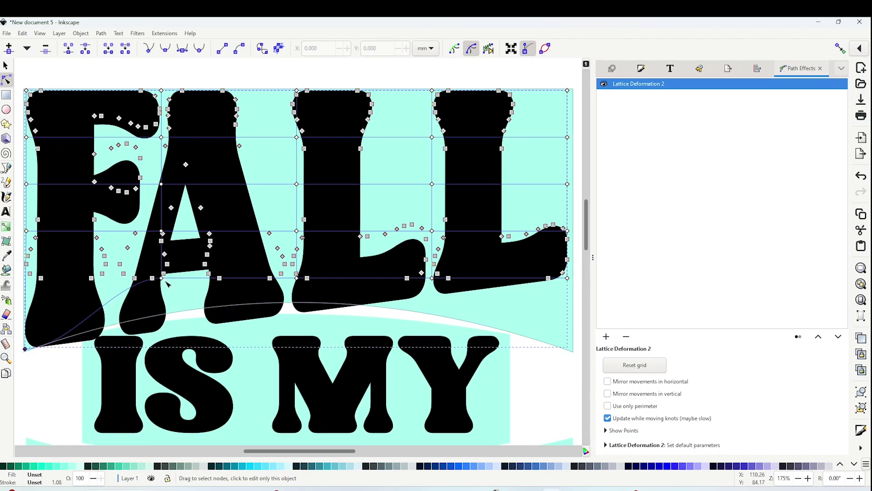
drag(165, 279, 164, 249)
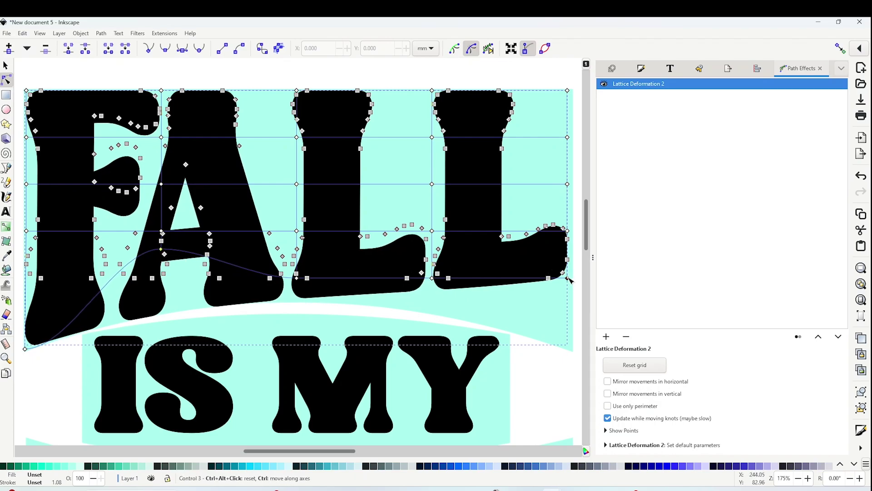
drag(569, 279, 574, 354)
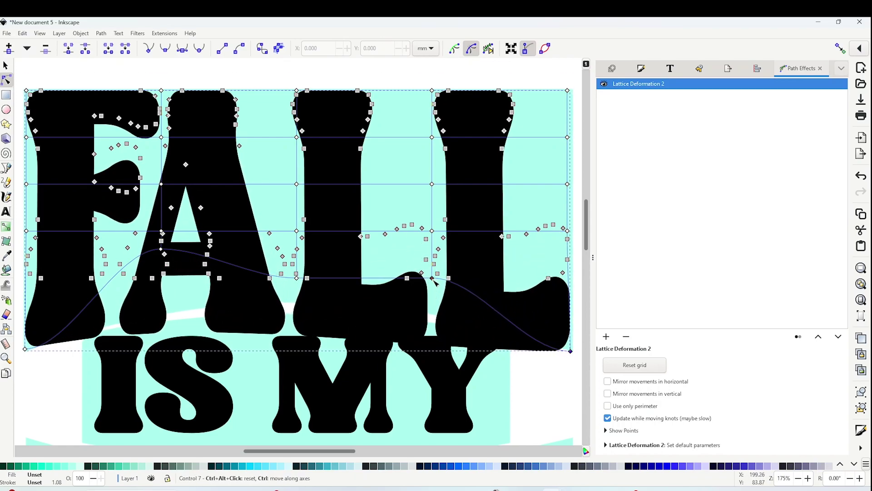
Step: Fine-tune the lattice under both L's and the A so FALL arches, then zoom out
drag(432, 279, 434, 226)
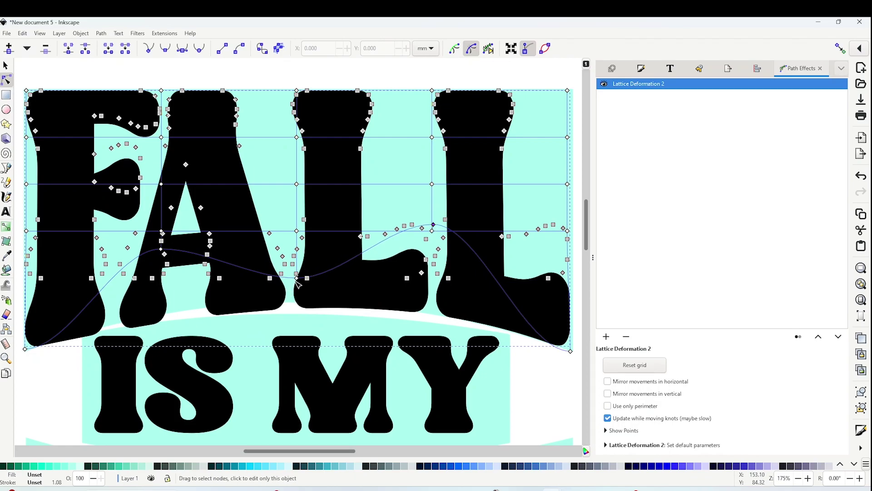
drag(298, 278, 298, 275)
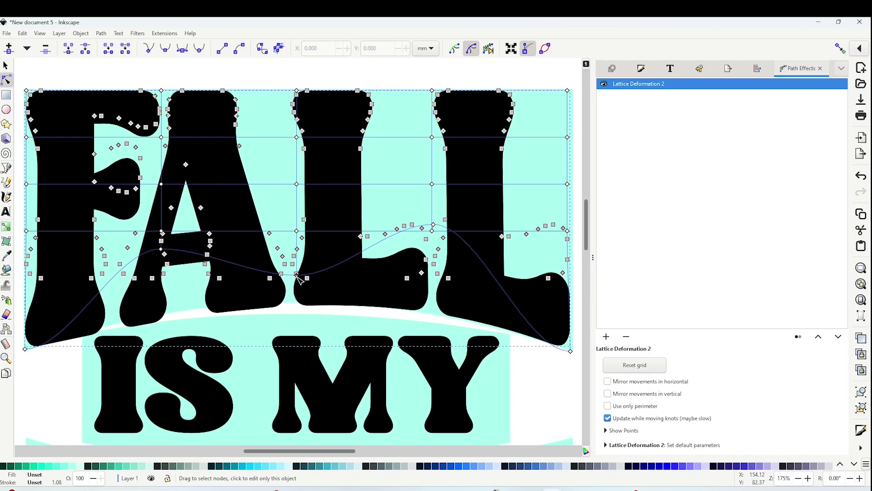
drag(161, 248, 162, 238)
drag(433, 225, 432, 230)
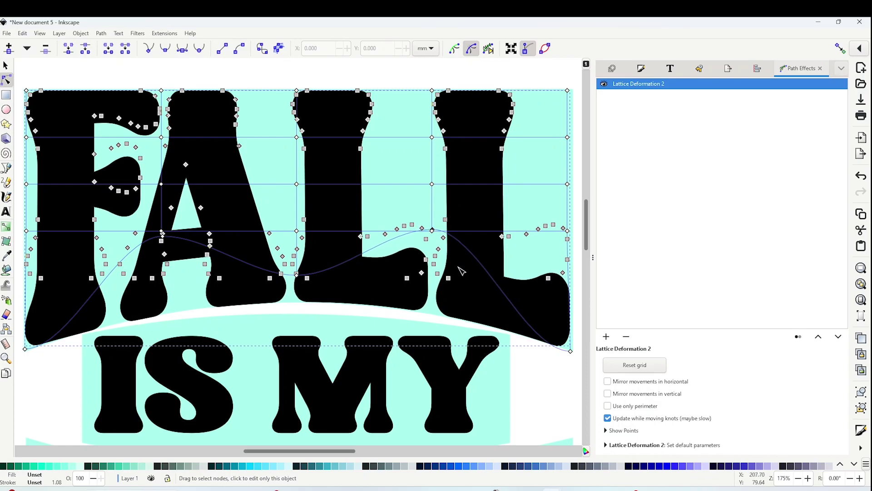
click(798, 478)
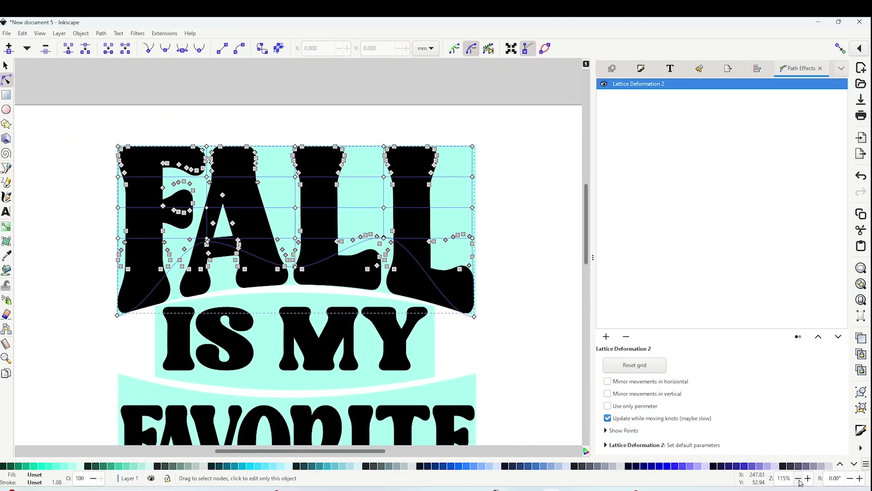
Step: Deselect FALL, select the IS MY path, and apply a Lattice Deformation 2 path effect to it
click(6, 66)
click(54, 79)
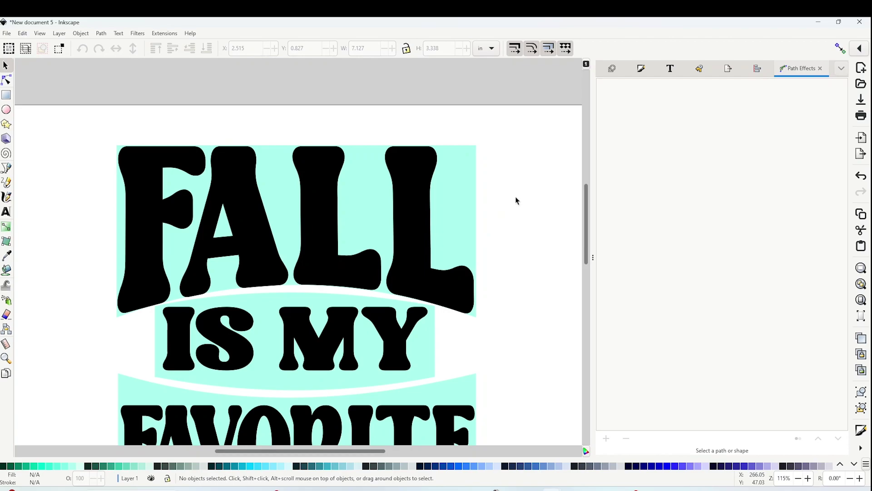
scroll(519, 254, down, 2)
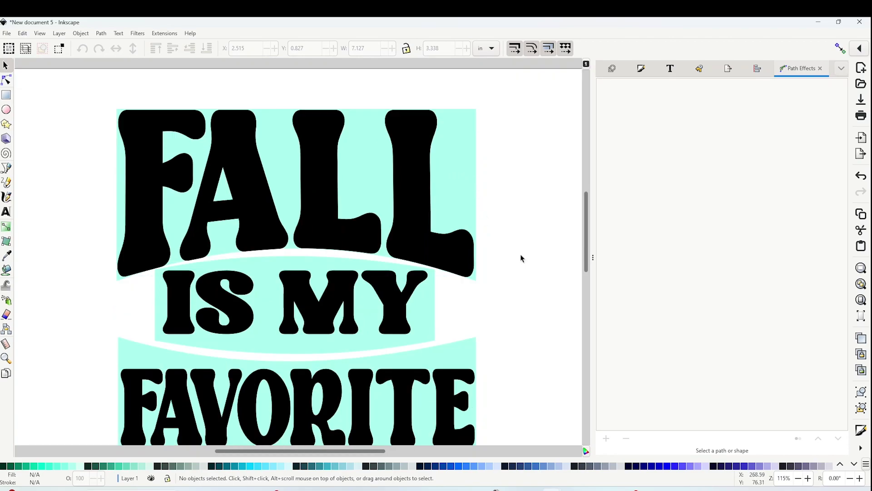
click(337, 301)
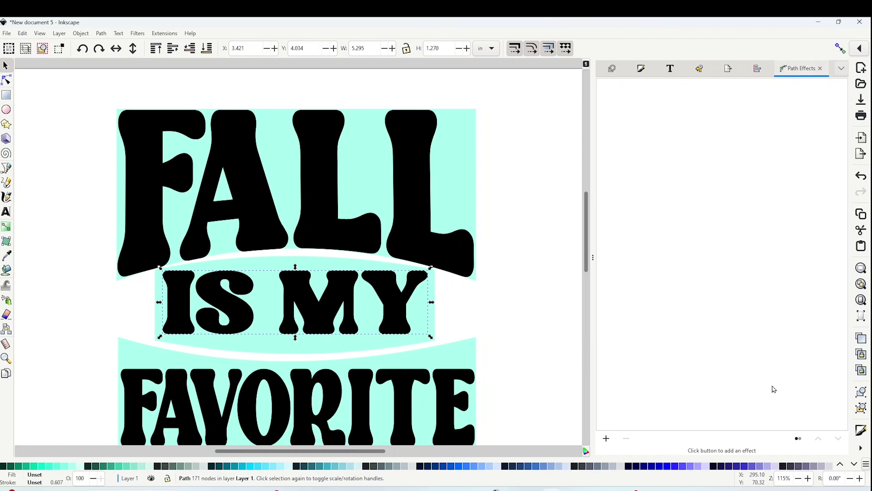
click(606, 438)
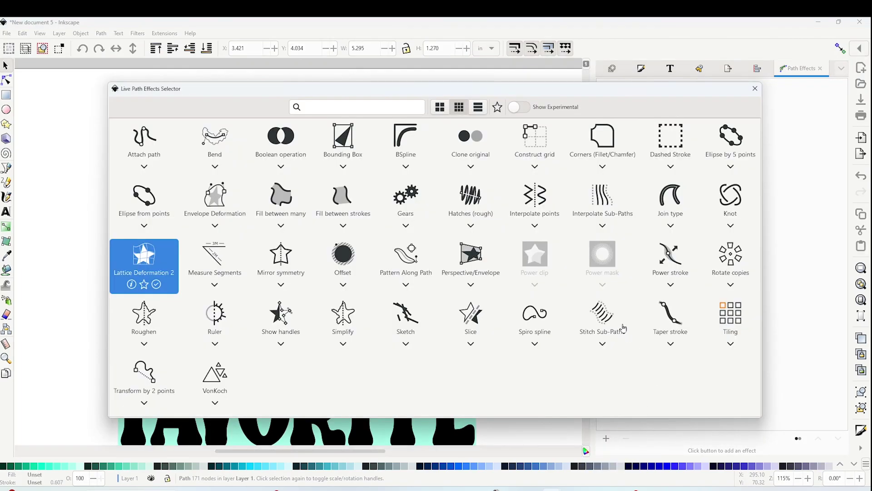
click(136, 262)
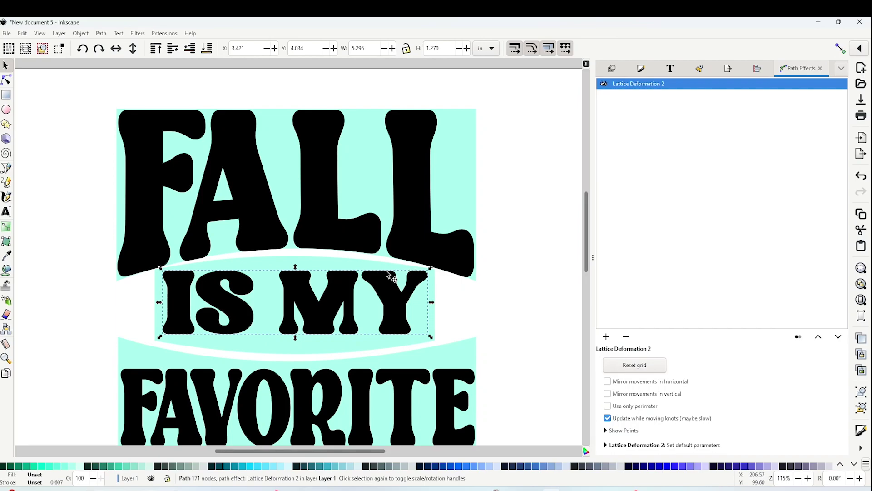
Step: Zoom in on IS MY and show its lattice deformation knots for editing
double_click(314, 302)
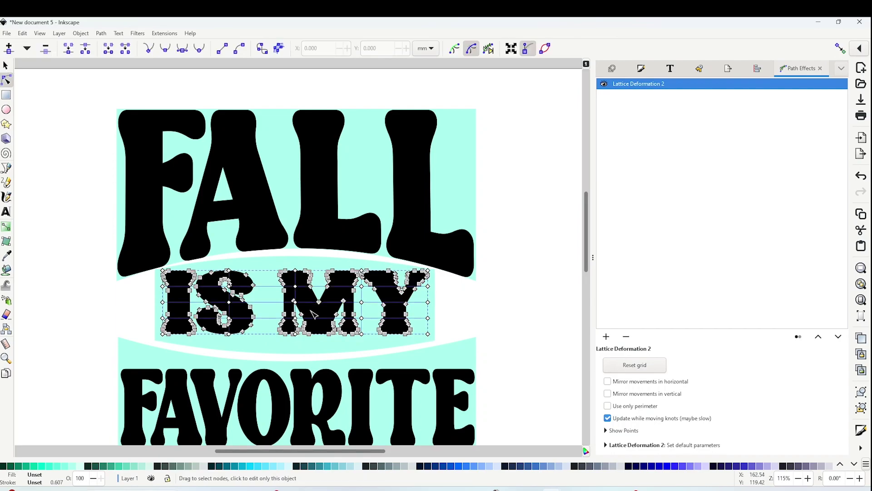
click(6, 359)
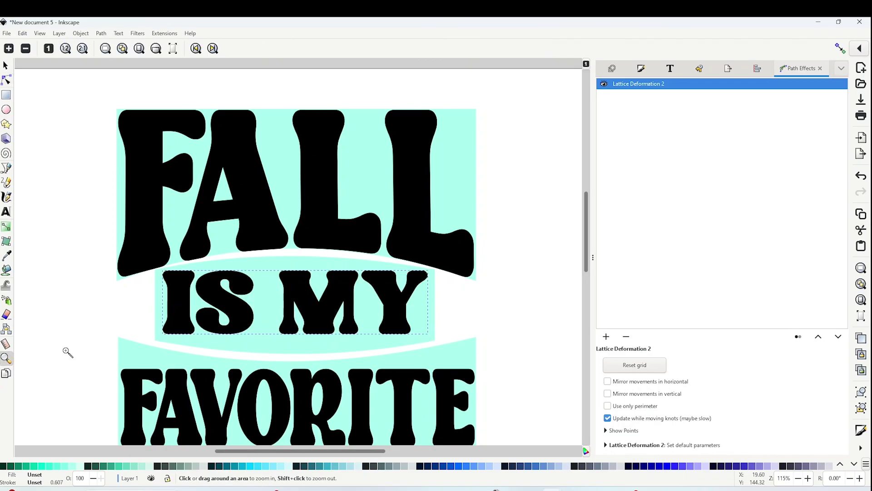
click(307, 314)
click(308, 313)
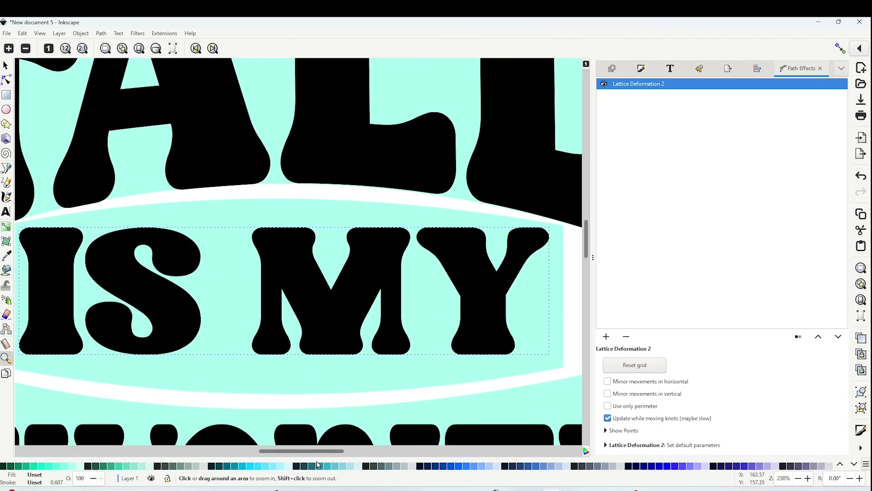
scroll(317, 452, left, 1)
key(n)
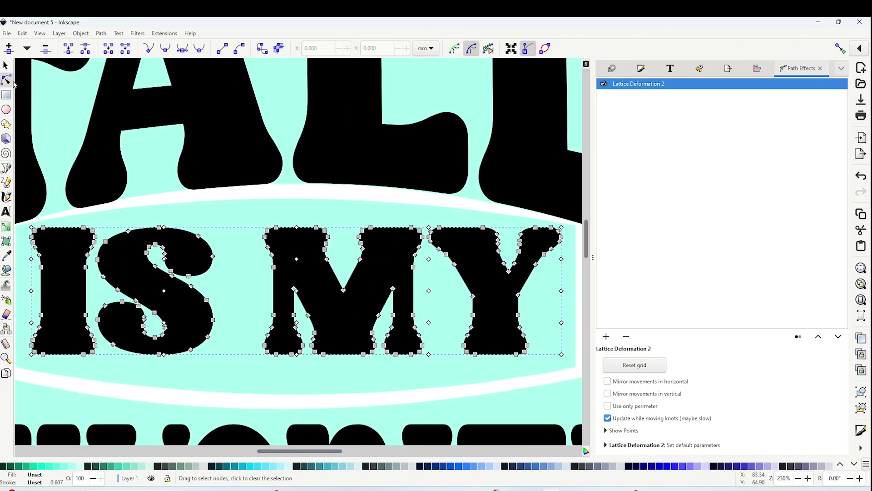
click(798, 479)
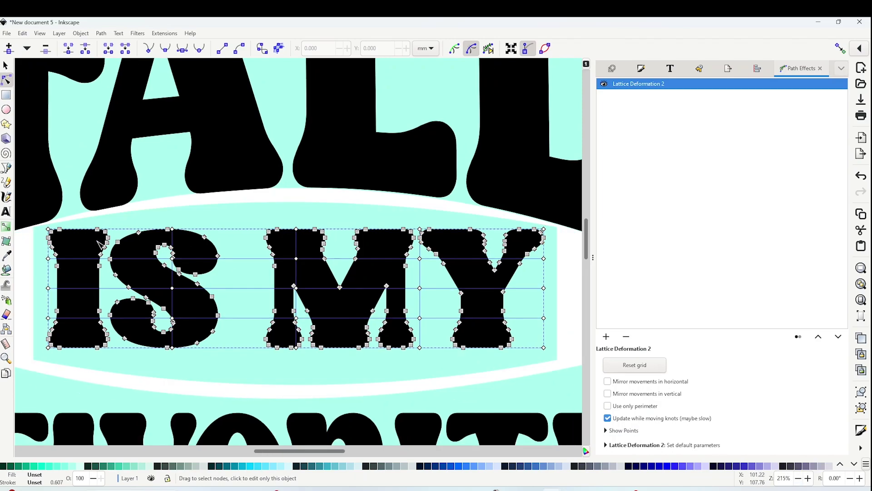
Step: Drag the IS MY lattice corners outward and stretch the bottoms of I, S, M and Y downward
drag(544, 230, 554, 227)
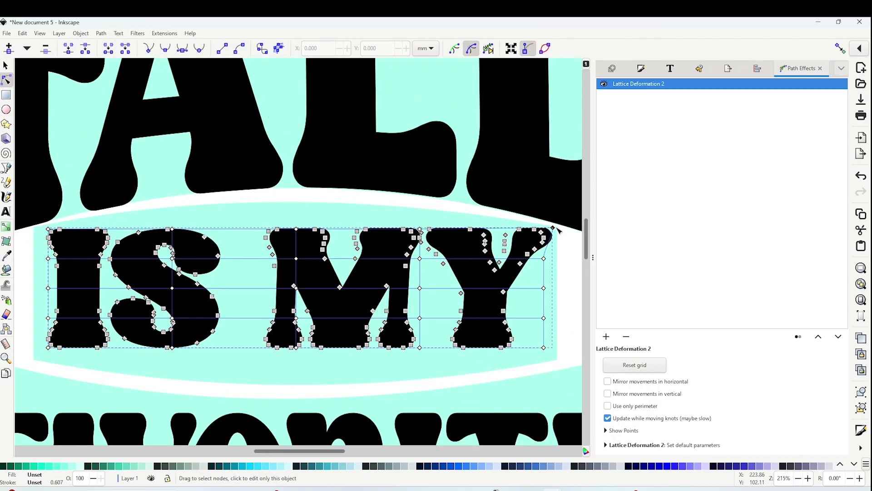
drag(543, 348, 555, 358)
drag(48, 348, 32, 362)
key(ctrl+z)
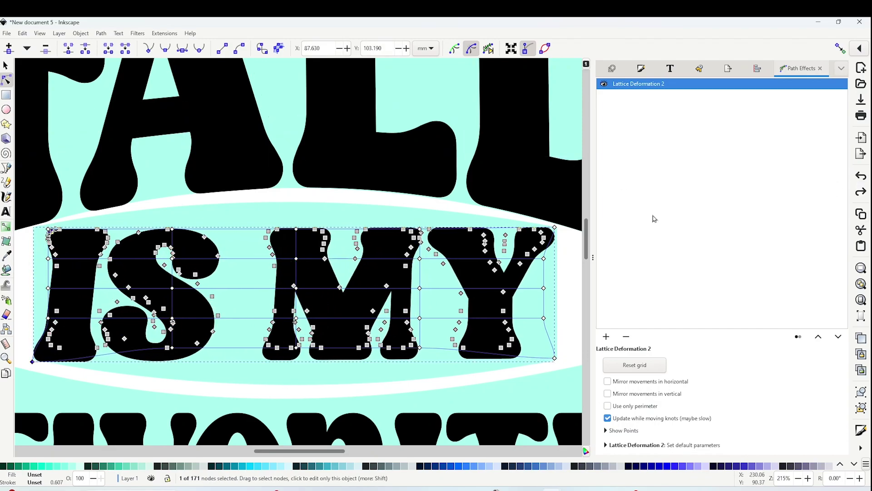
drag(49, 228, 32, 227)
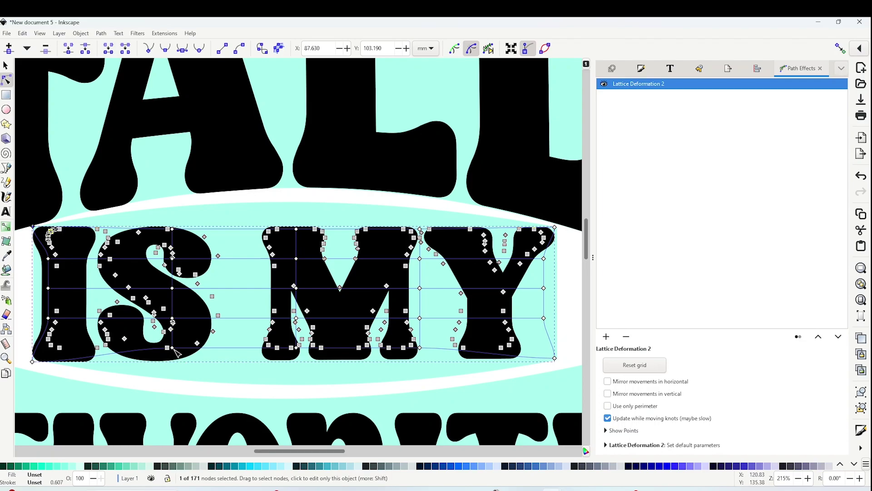
drag(173, 348, 173, 377)
drag(420, 347, 422, 371)
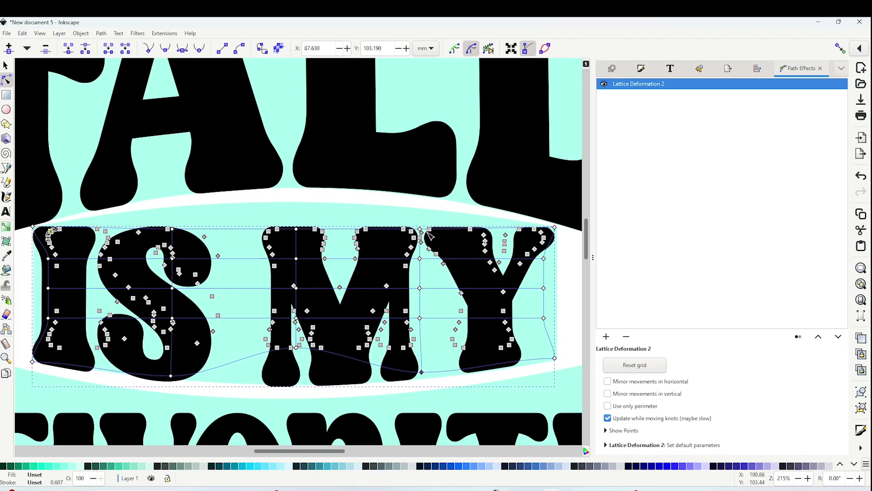
Step: Raise the top knots above S, M and Y into an upward arch, then zoom out
drag(419, 226, 420, 206)
drag(172, 229, 169, 209)
drag(296, 229, 297, 221)
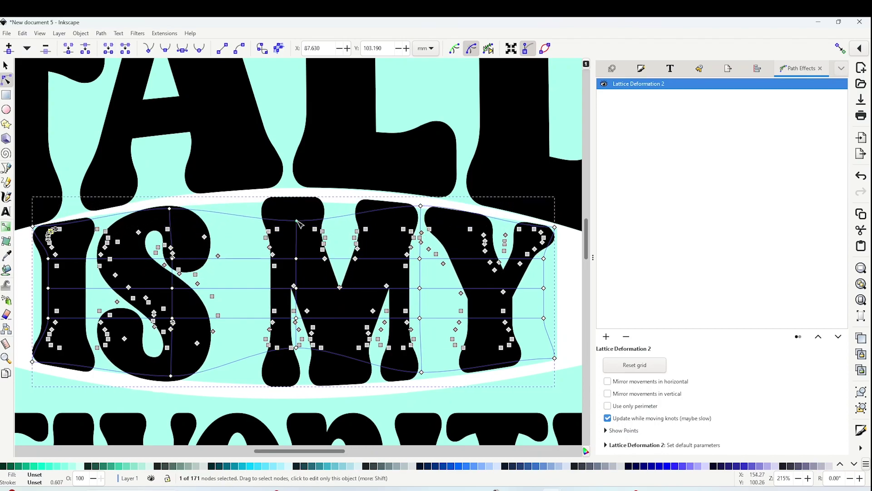
key(minus)
key(minus)
key(minus)
Step: Select FAVORITE and pull its lower-left and lower-right lattice corners downward
key(s)
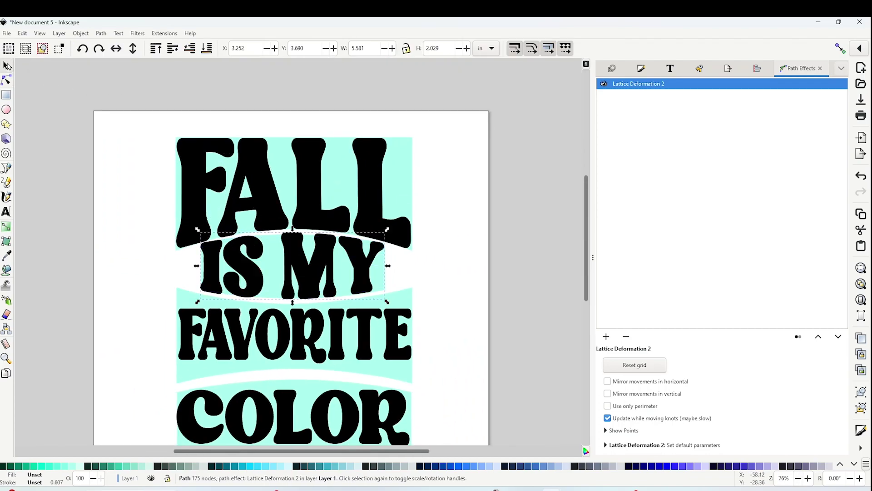
scroll(318, 296, down, 1)
click(266, 328)
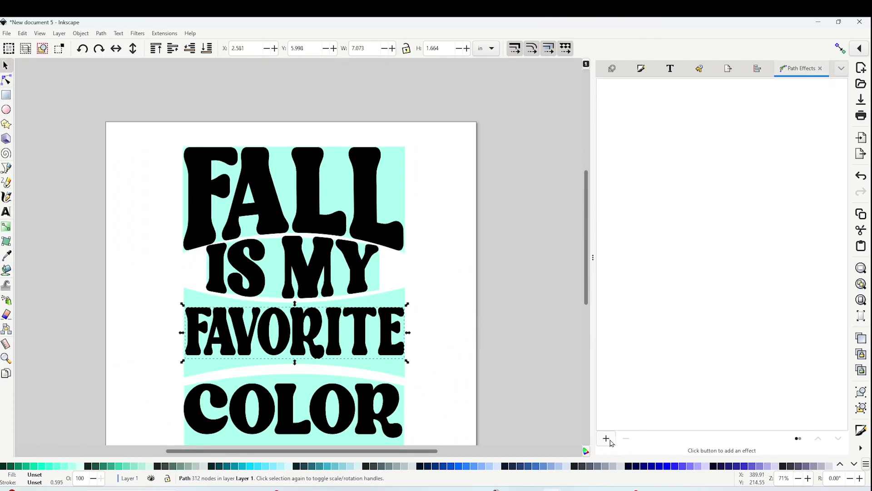
key(n)
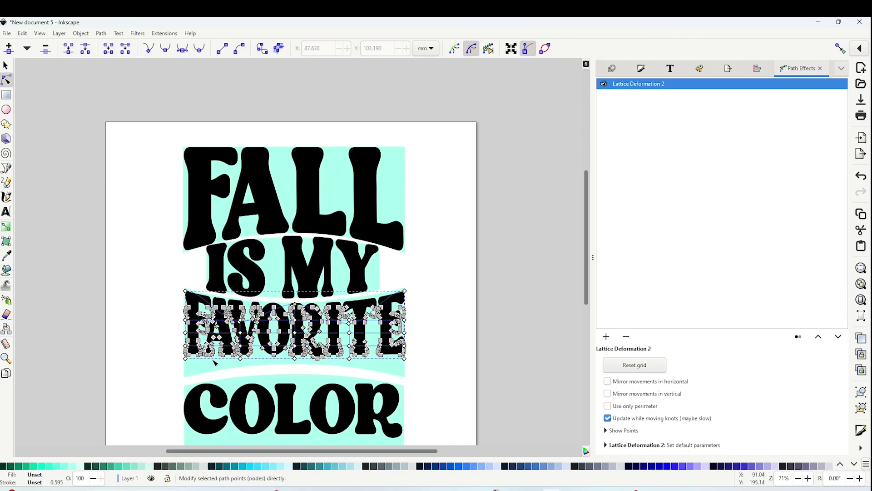
drag(184, 358, 184, 381)
drag(405, 358, 405, 380)
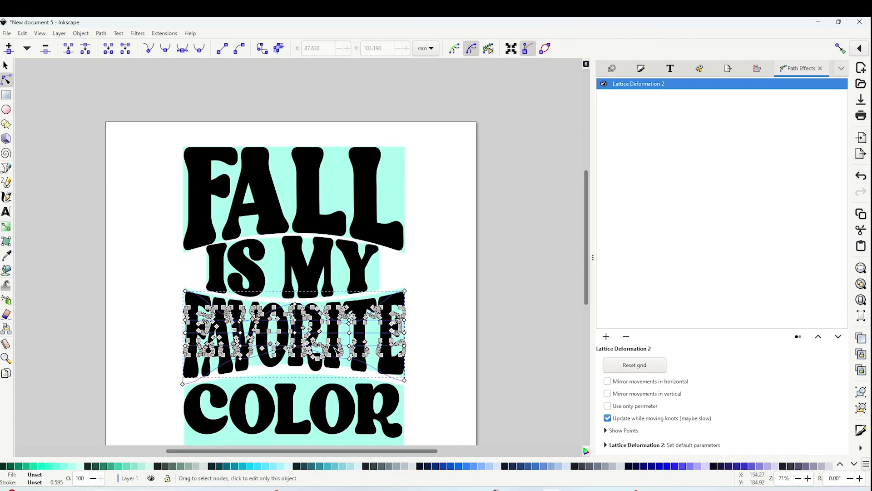
key(ctrl+z)
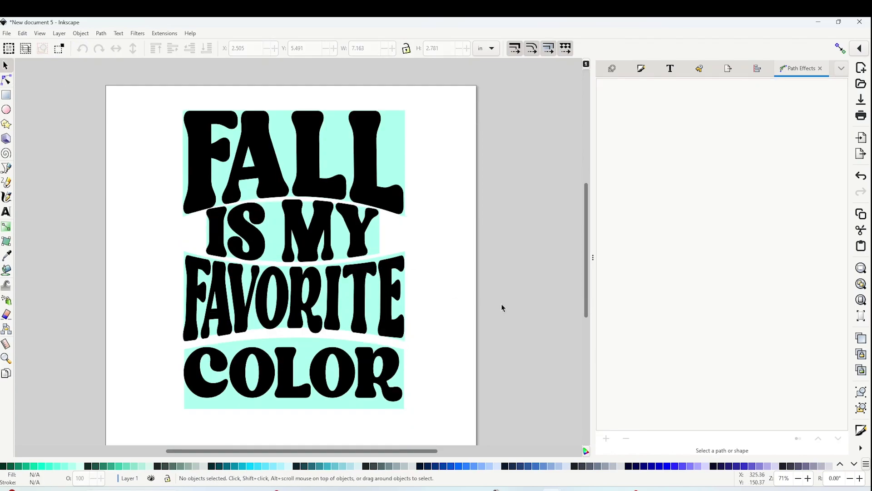
Step: Apply Lattice Deformation 2 to COLOR, arch its top upward, then zoom to fit the page
click(606, 438)
click(151, 260)
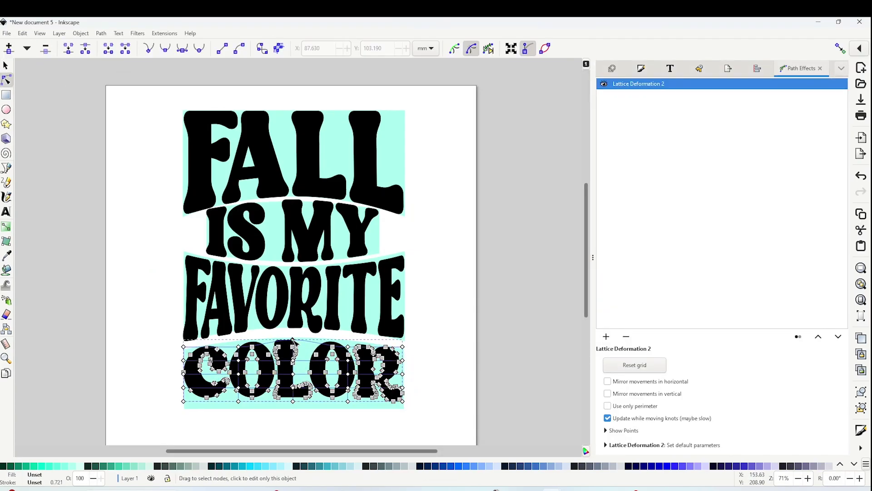
drag(294, 388, 291, 376)
key(n)
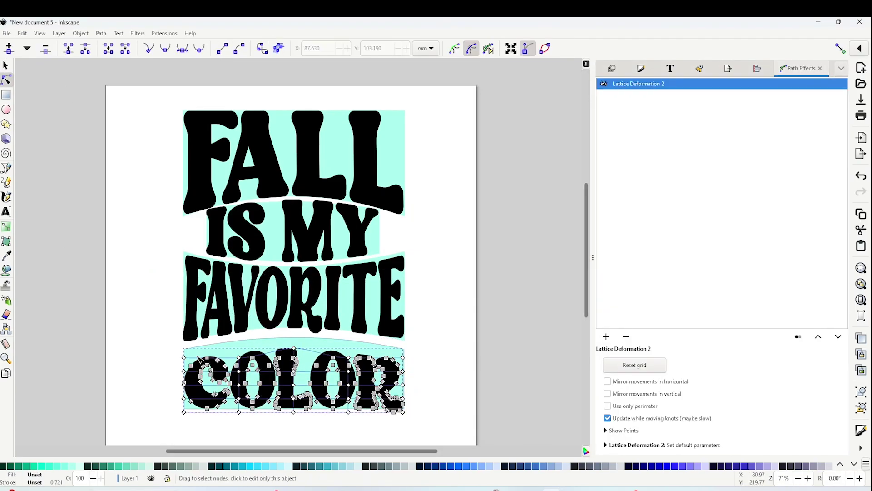
click(477, 350)
key(z)
key(minus)
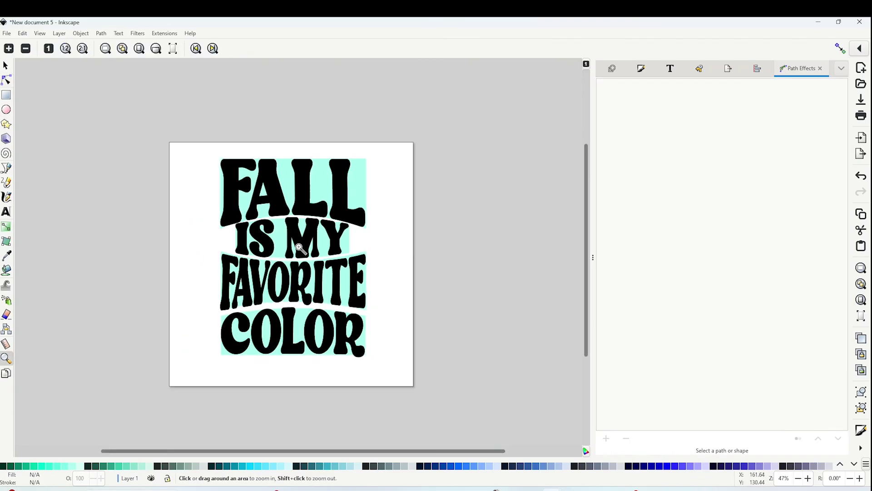
click(298, 251)
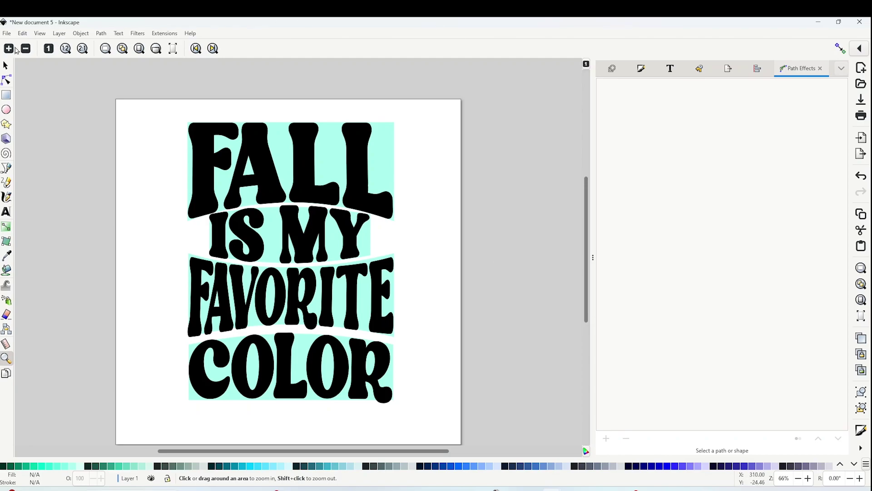
Step: Drag the cyan bands behind FALL, IS MY, FAVORITE and COLOR off the page to the right
click(5, 65)
click(393, 134)
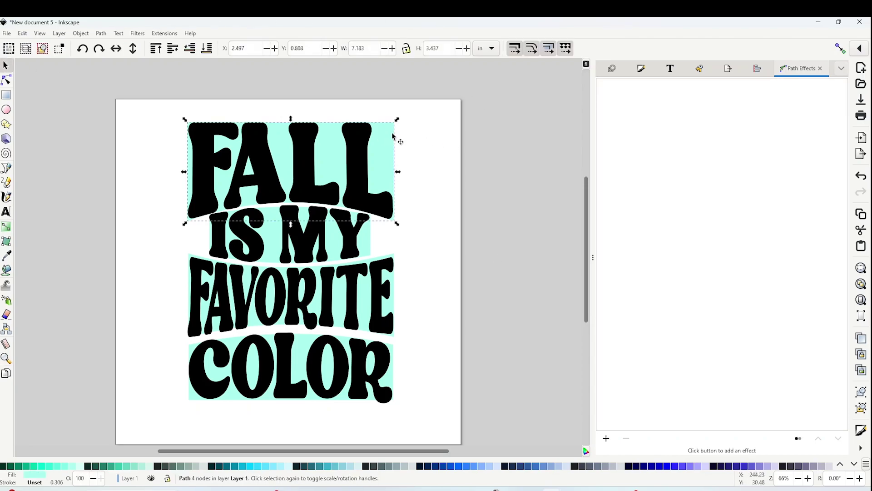
drag(393, 135, 437, 170)
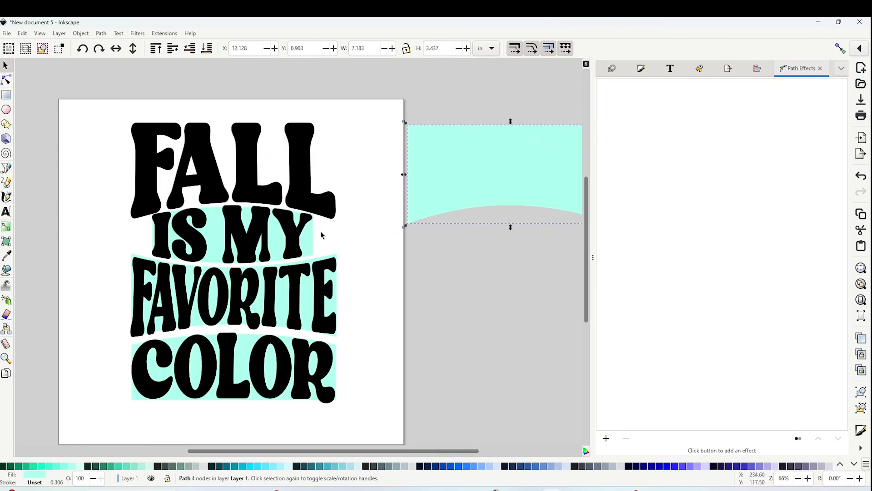
drag(314, 245, 573, 254)
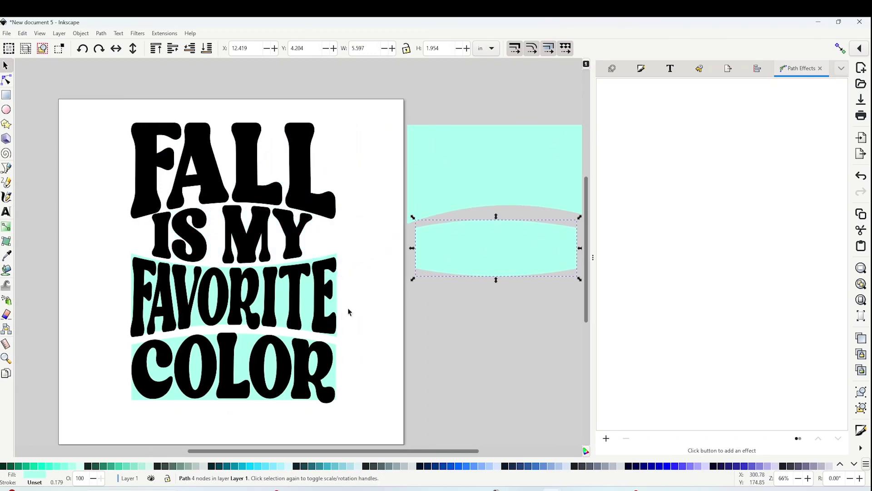
drag(336, 312, 577, 359)
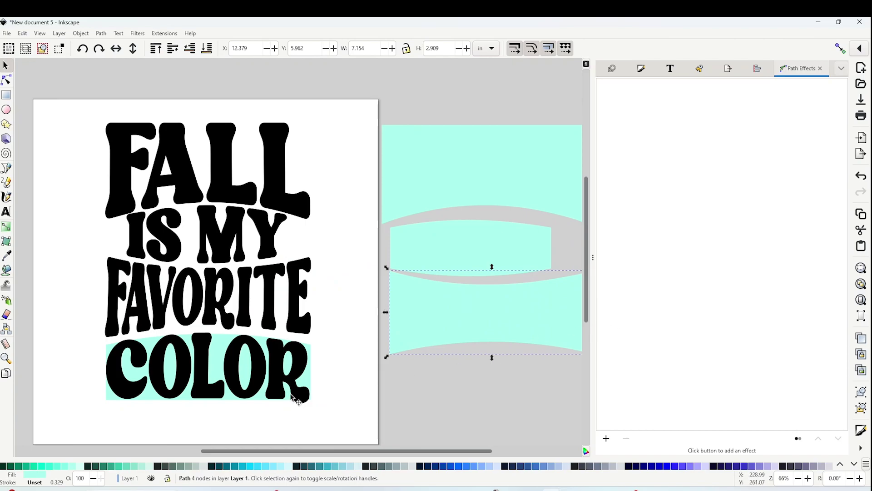
drag(314, 386, 555, 387)
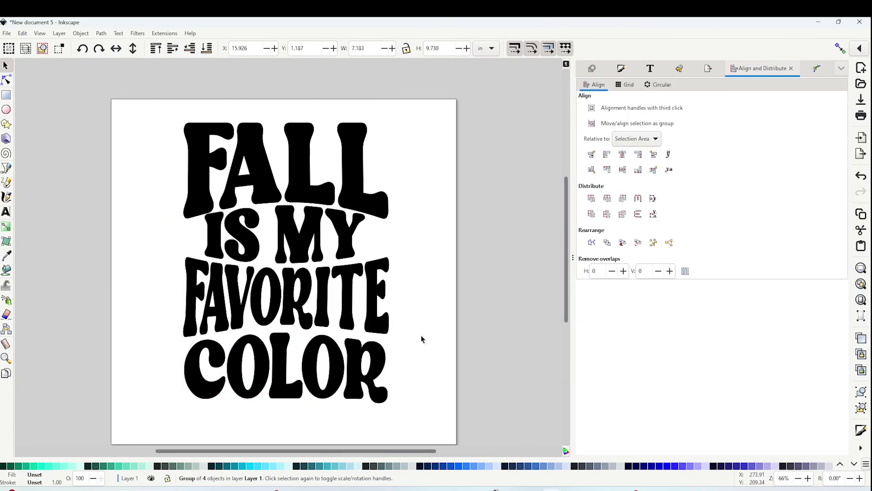
Step: Select all four text lines and centre them on a shared vertical axis
mouse_move(156, 103)
mouse_down()
mouse_move(417, 407)
mouse_move(416, 417)
mouse_up()
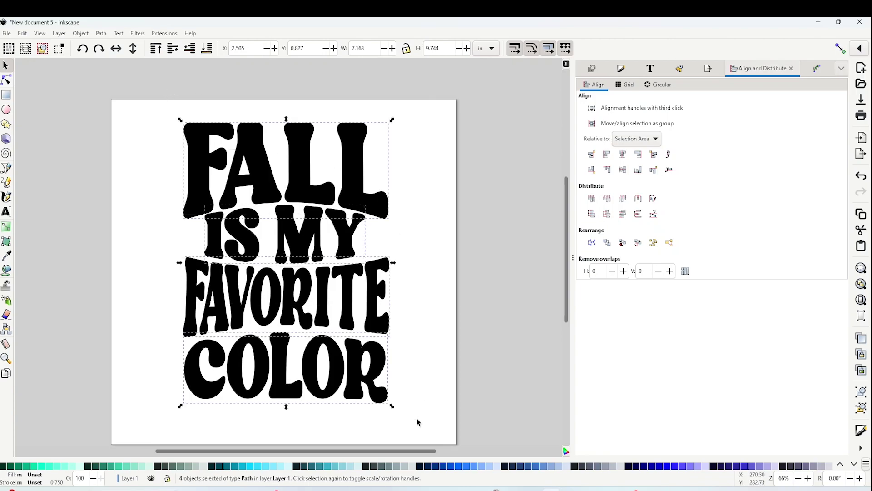
click(624, 158)
click(101, 34)
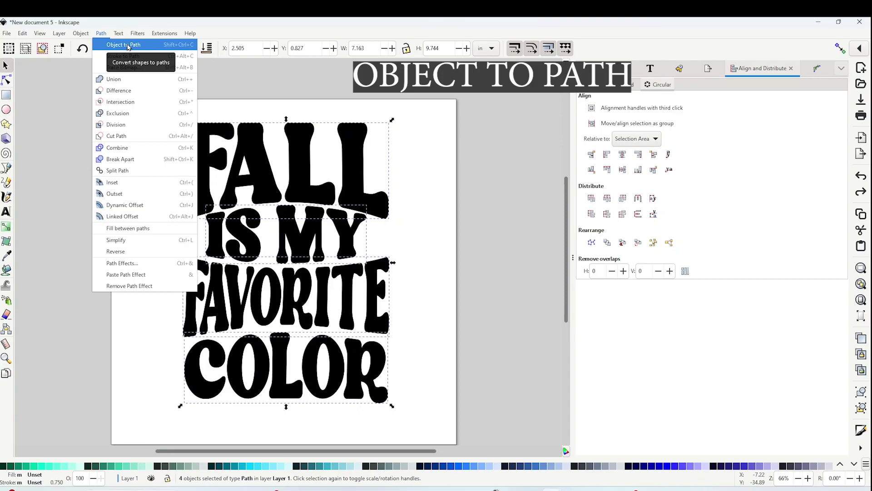
Step: Convert the words to paths, break them apart, and combine the COLOR letters into one path
click(128, 45)
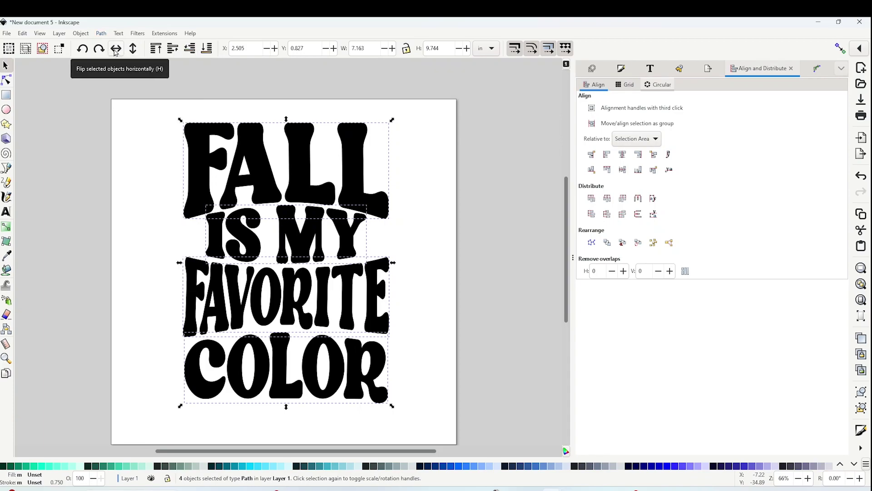
click(101, 33)
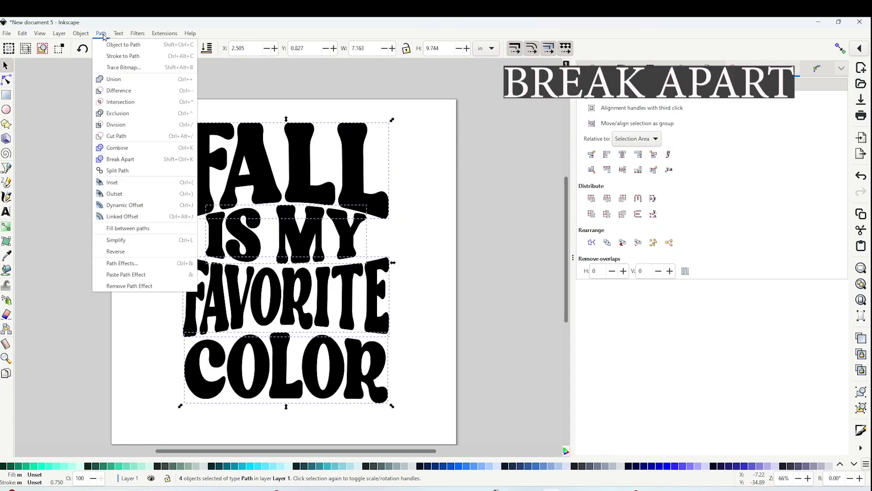
click(120, 158)
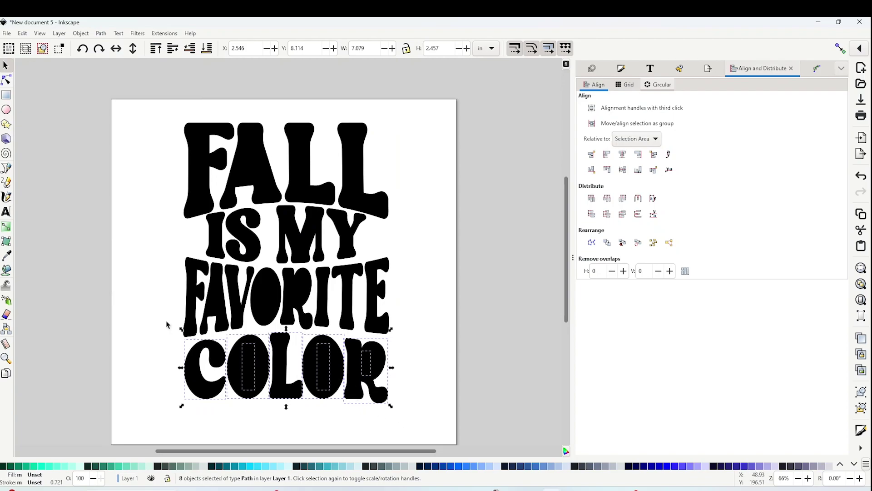
click(101, 33)
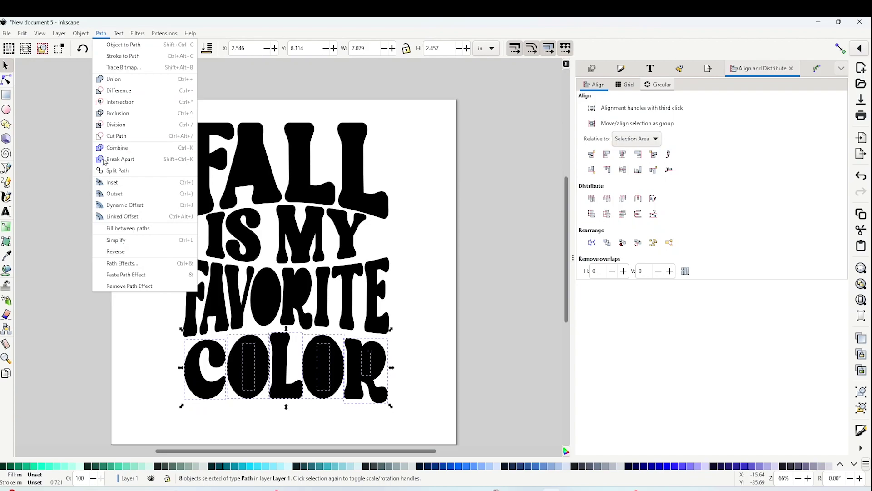
click(124, 150)
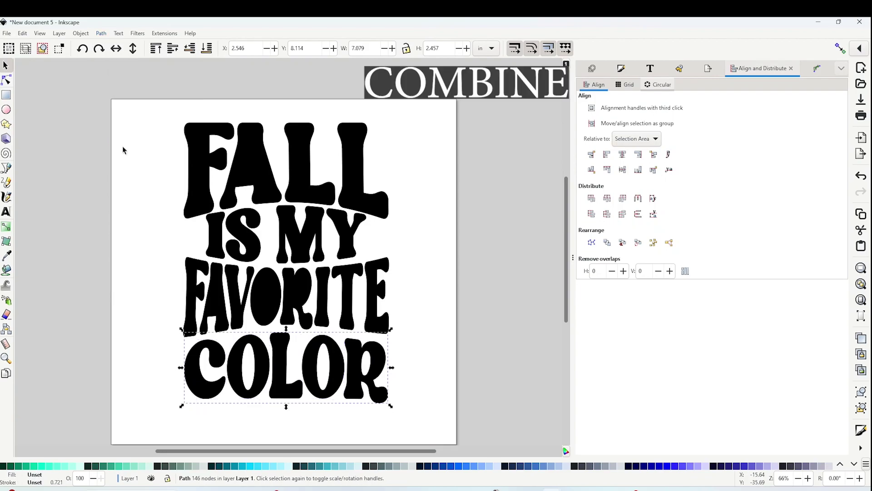
Step: Combine the FAVORITE letters and the IS MY letters into single paths
drag(165, 250, 425, 339)
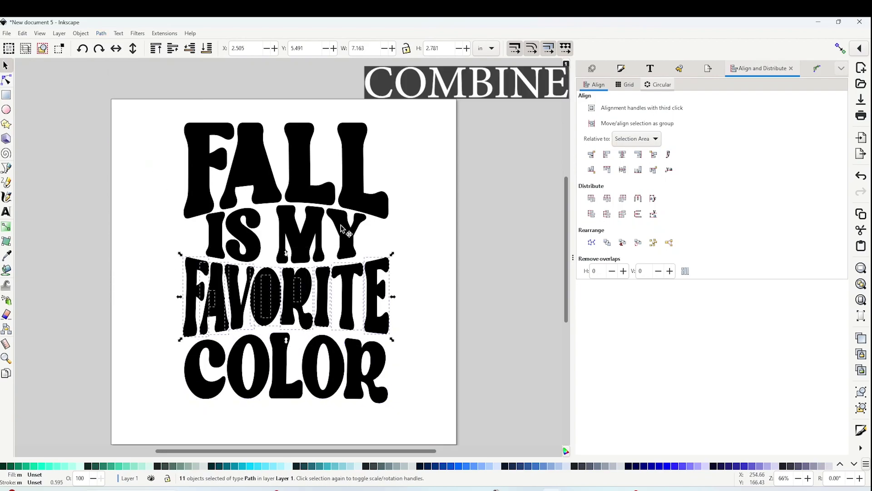
click(101, 33)
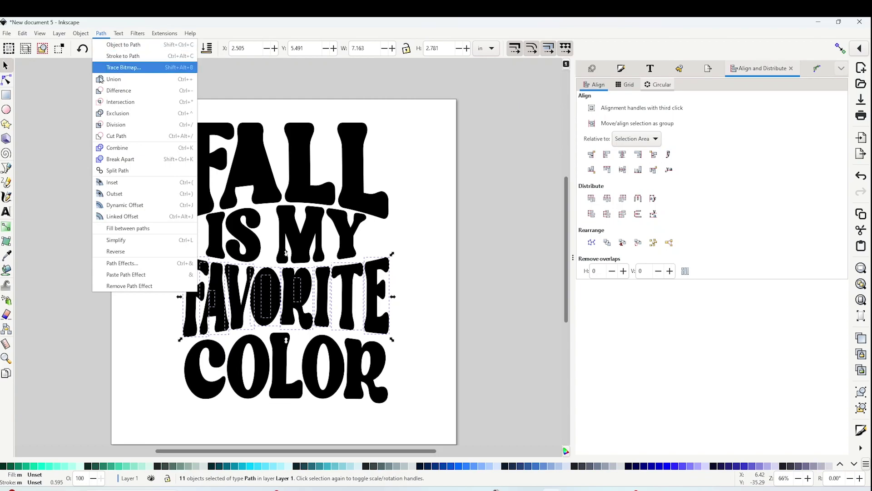
click(141, 152)
drag(142, 157, 399, 269)
click(101, 34)
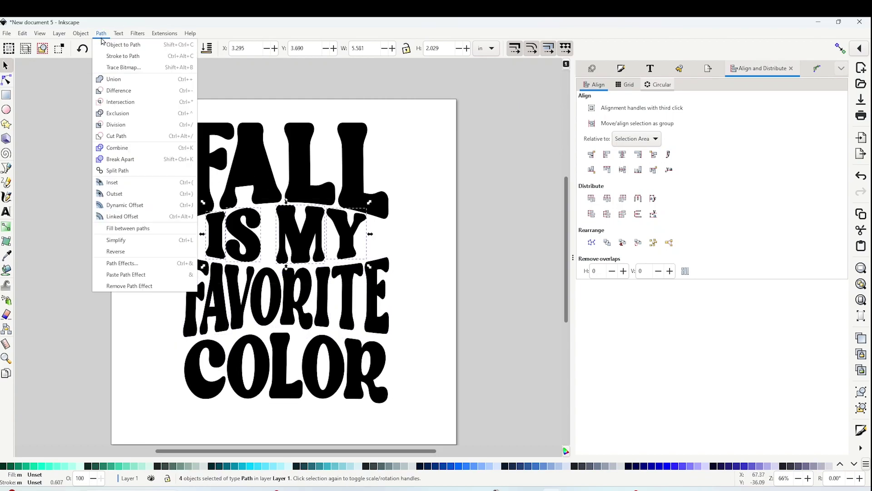
click(141, 153)
drag(156, 108, 424, 239)
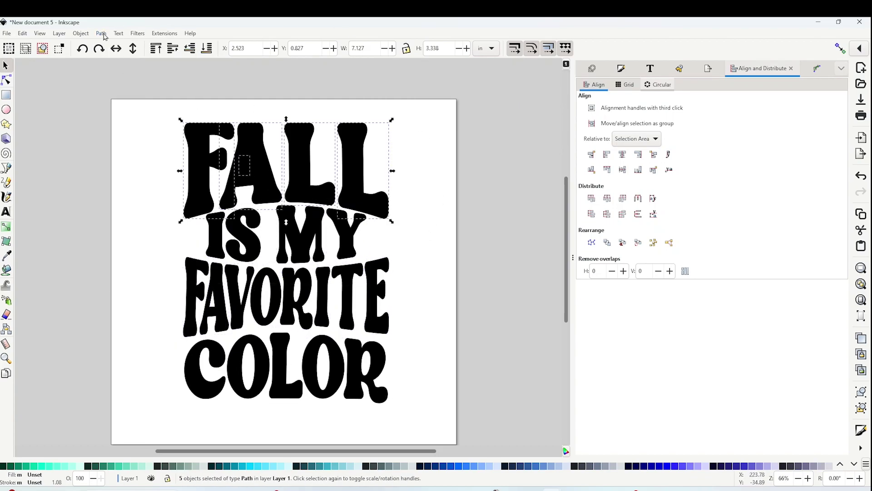
Step: Combine the FALL letters into one path, fill FALL pink and IS MY light pink
click(101, 34)
click(141, 152)
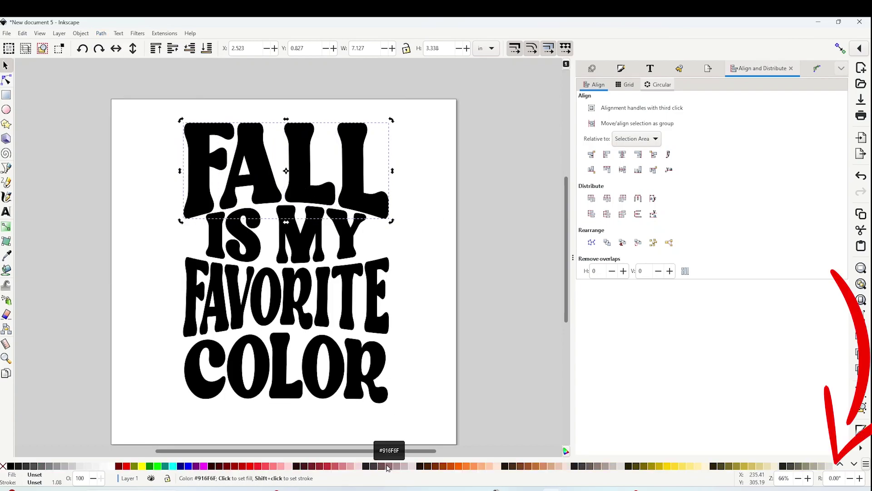
click(854, 463)
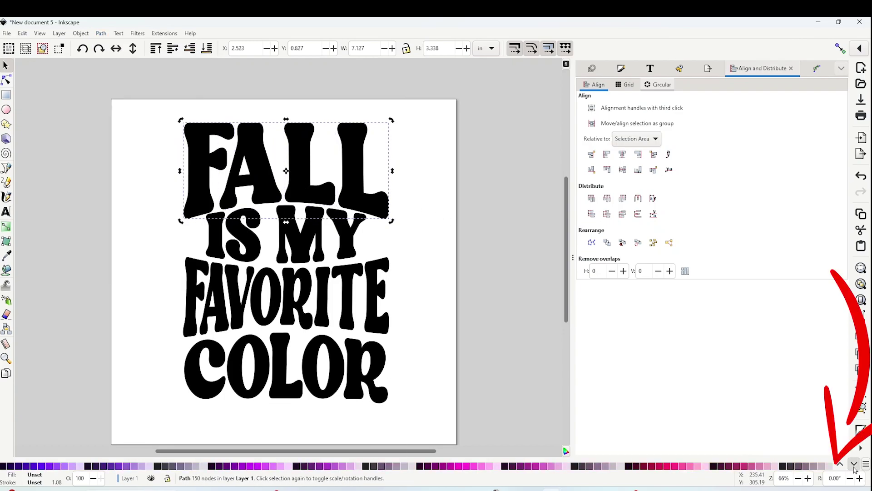
click(840, 464)
click(270, 466)
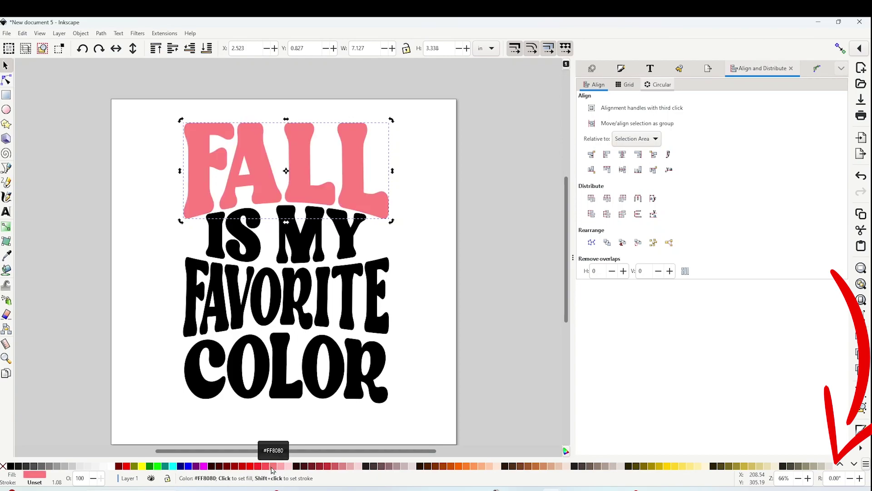
click(303, 251)
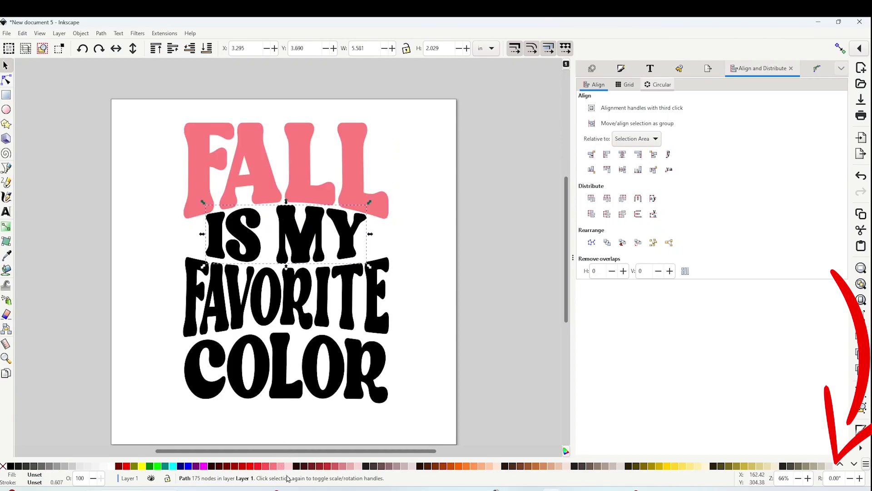
click(288, 466)
Step: Fill FAVORITE with mint, COLOR with red, and change IS MY to a deeper pink
click(311, 328)
click(854, 464)
click(120, 466)
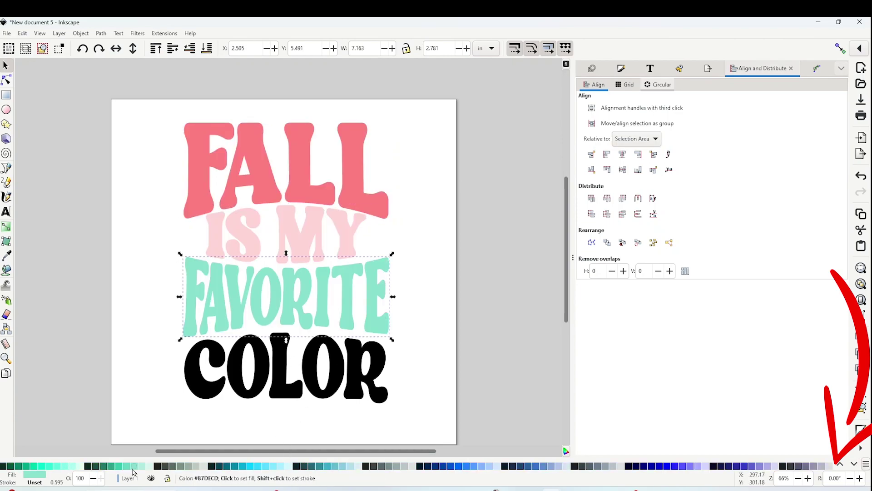
key(Tab)
click(840, 464)
click(274, 466)
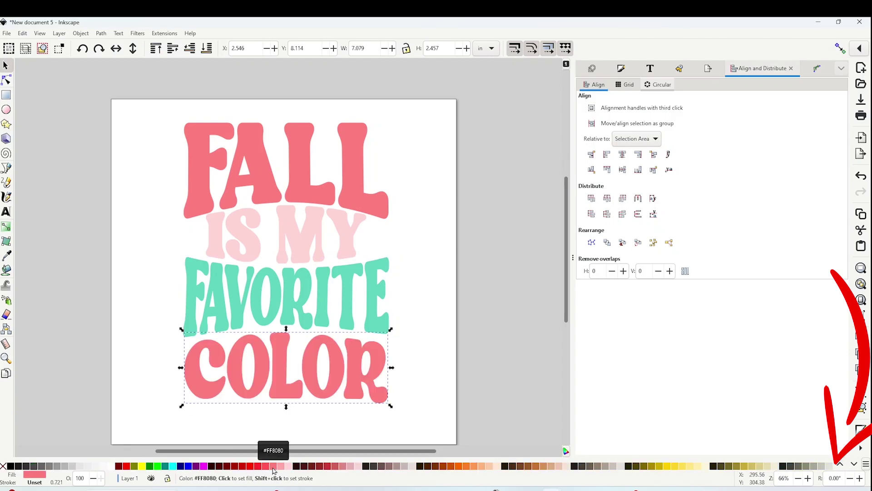
click(263, 466)
click(323, 229)
click(284, 466)
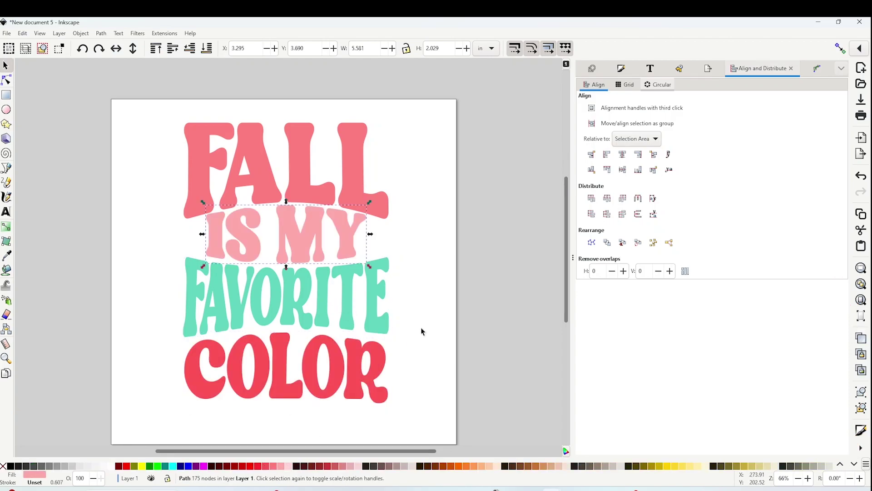
Step: Select all four lines of lettering, enlarge them proportionally, and shift them up and left
click(421, 331)
drag(155, 112, 429, 411)
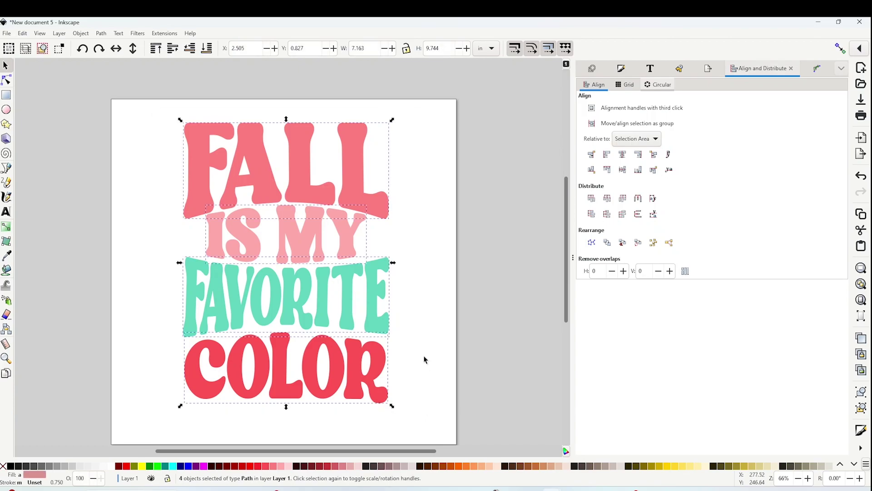
drag(396, 264, 415, 266)
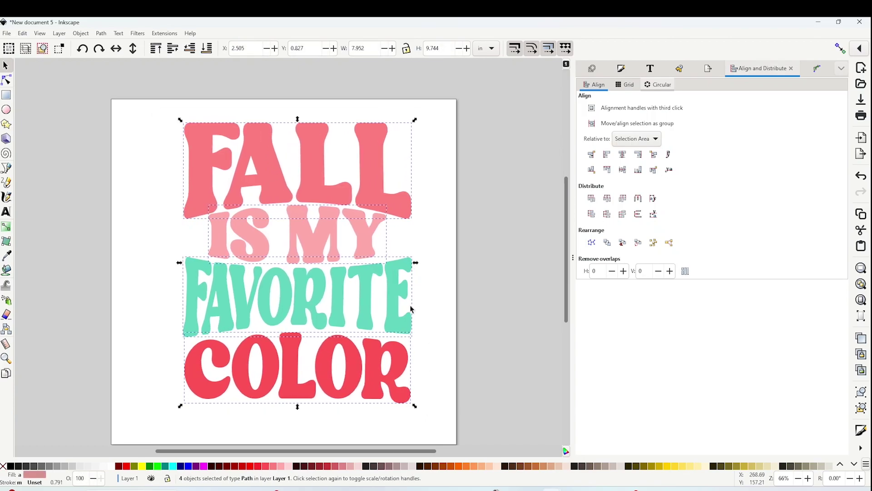
drag(414, 406, 432, 432)
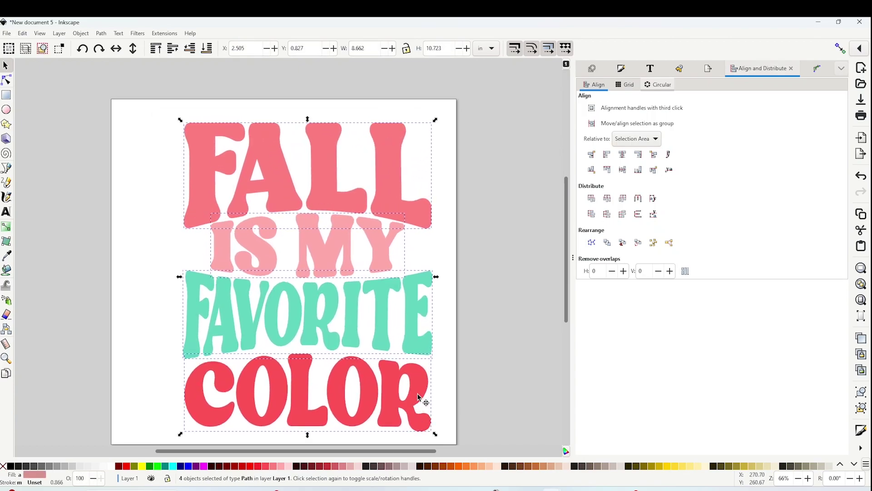
drag(411, 395, 399, 394)
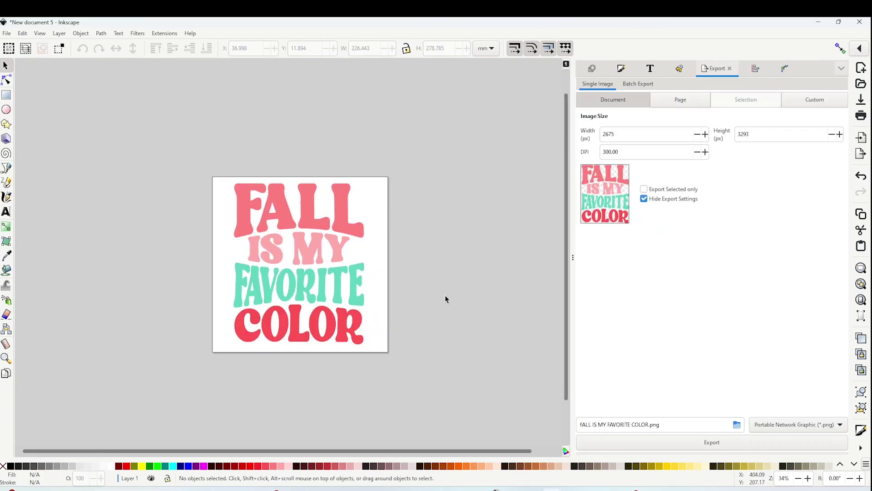
Step: Group the four lettering paths together
drag(186, 150, 401, 371)
right_click(316, 262)
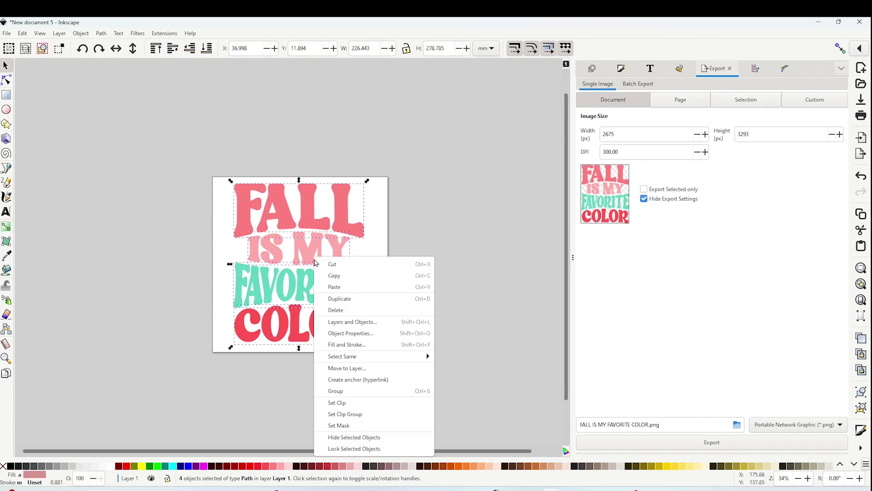
click(352, 392)
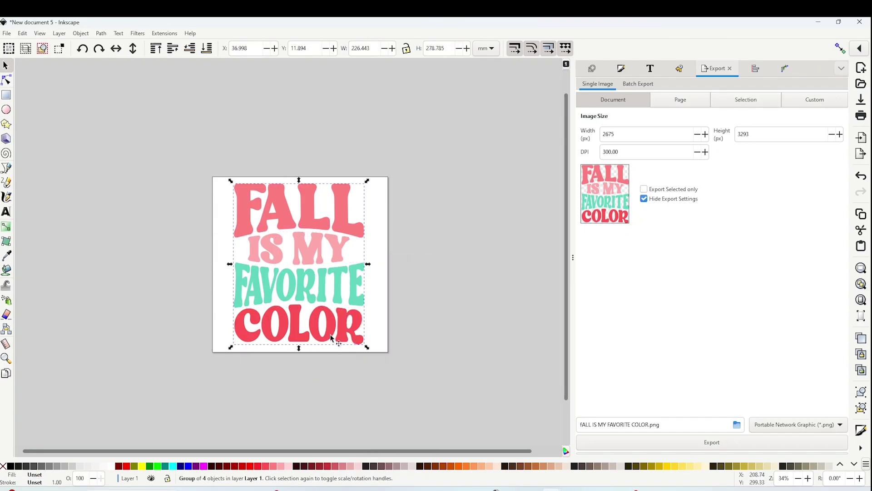
Step: Keep the PNG export at 300 DPI and target FALL IS MY FAVORITE COLOR.png in the Fall folder
click(7, 34)
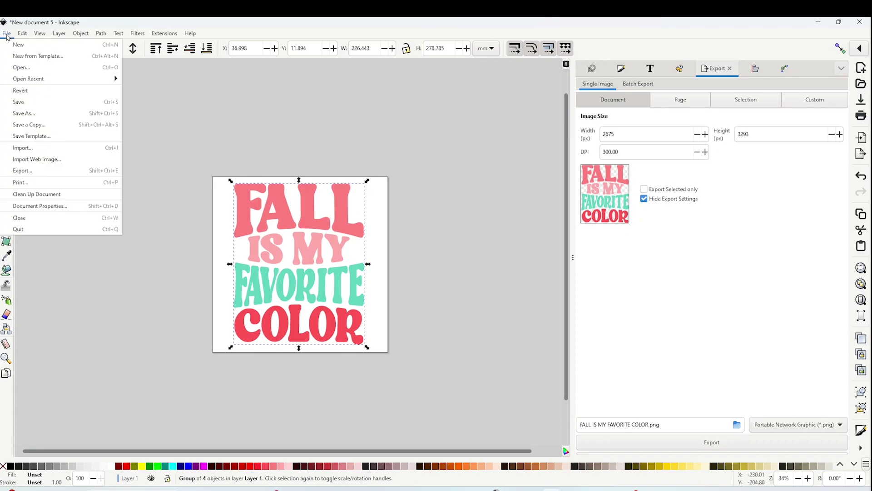
click(38, 175)
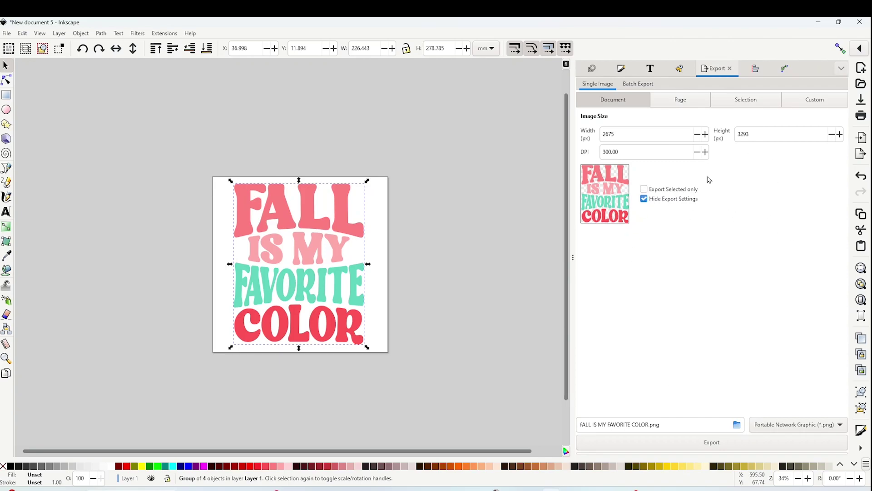
click(645, 150)
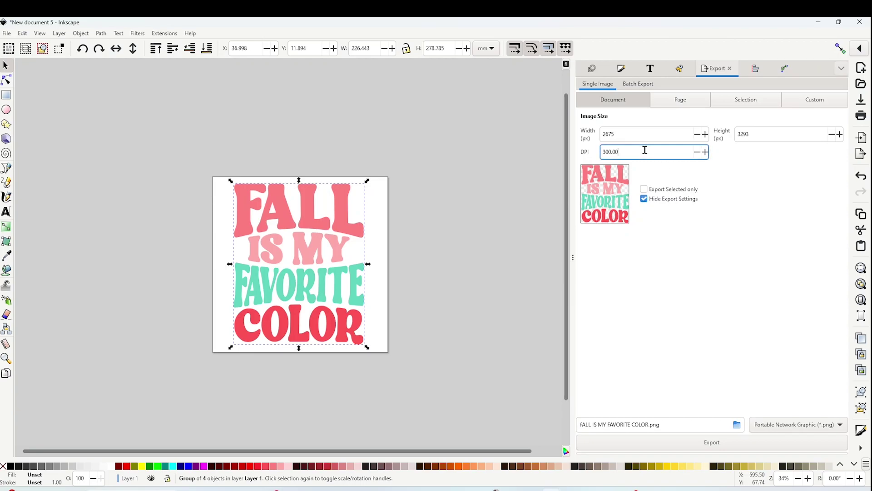
click(736, 425)
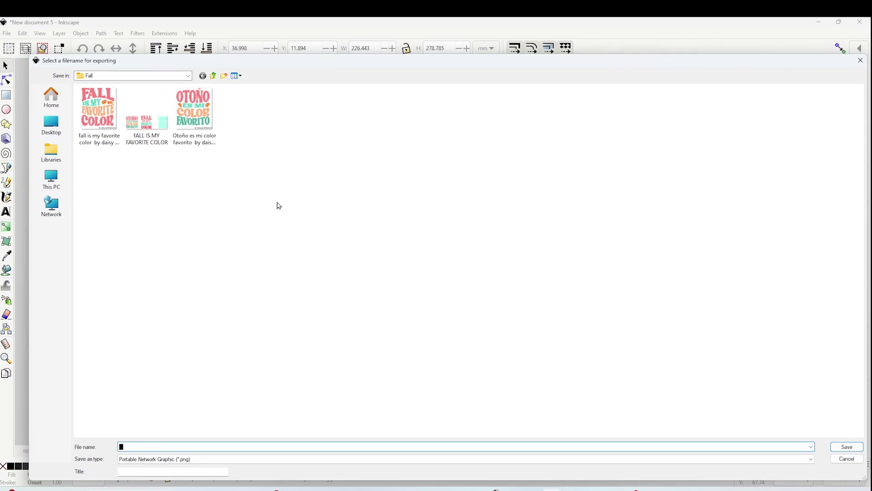
click(146, 111)
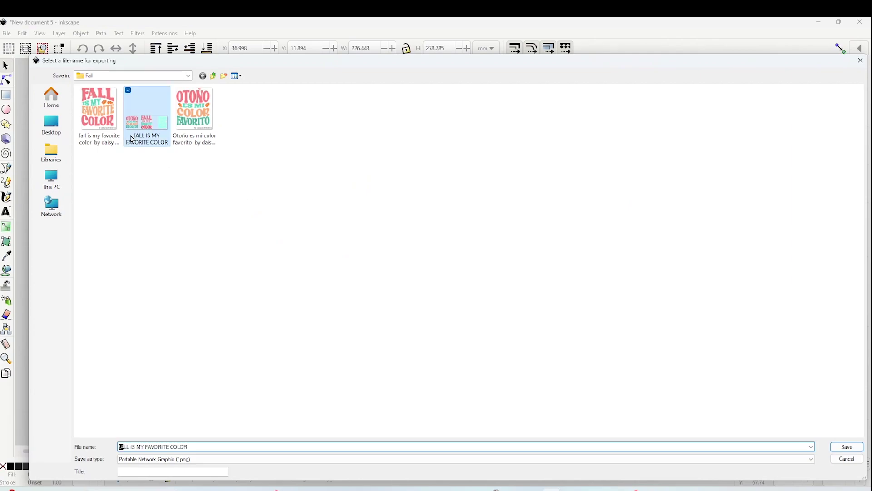
click(239, 447)
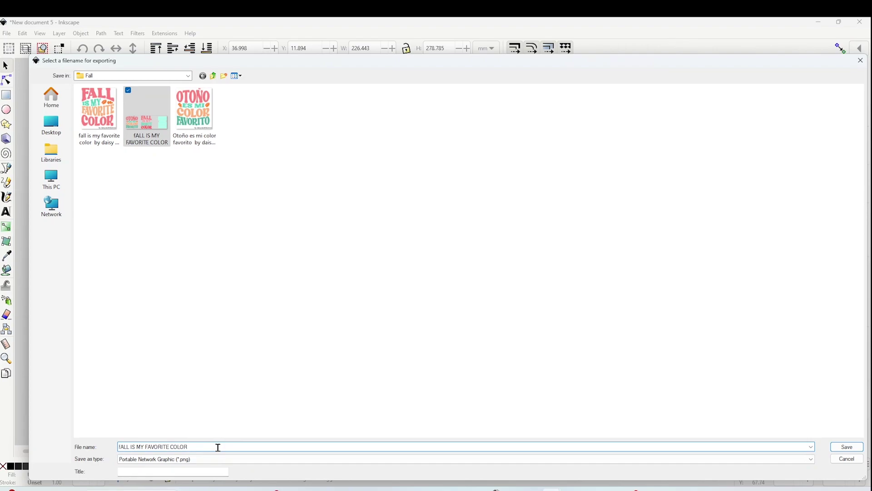
drag(217, 446, 73, 435)
key(Return)
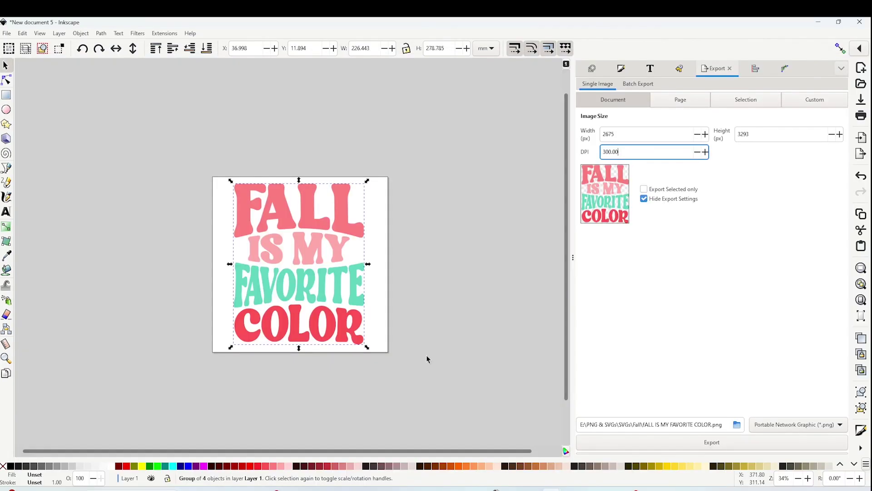
Step: Nudge the lettering left, then save it as Plain SVG 'FALL IS MY FAVORITE COLOR' in the Fall folder
mouse_move(360, 307)
mouse_down()
mouse_move(226, 306)
mouse_move(354, 304)
mouse_up()
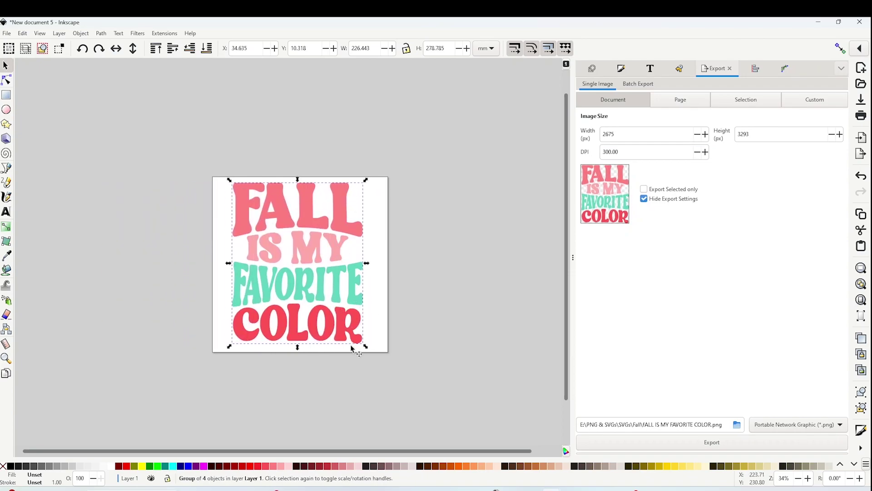
click(7, 34)
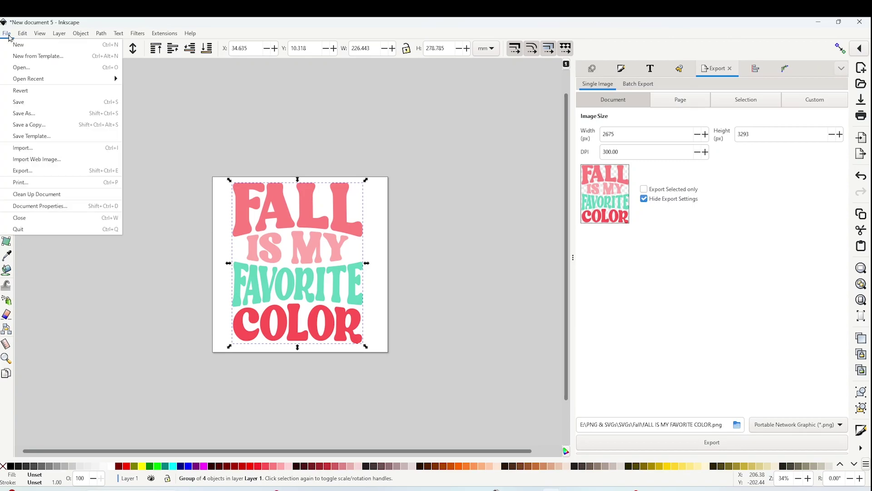
click(35, 116)
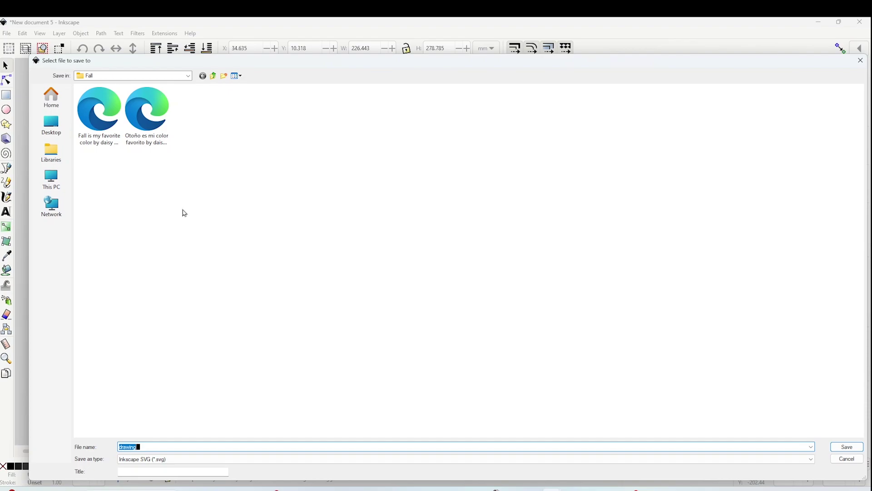
text(Fall)
click(790, 459)
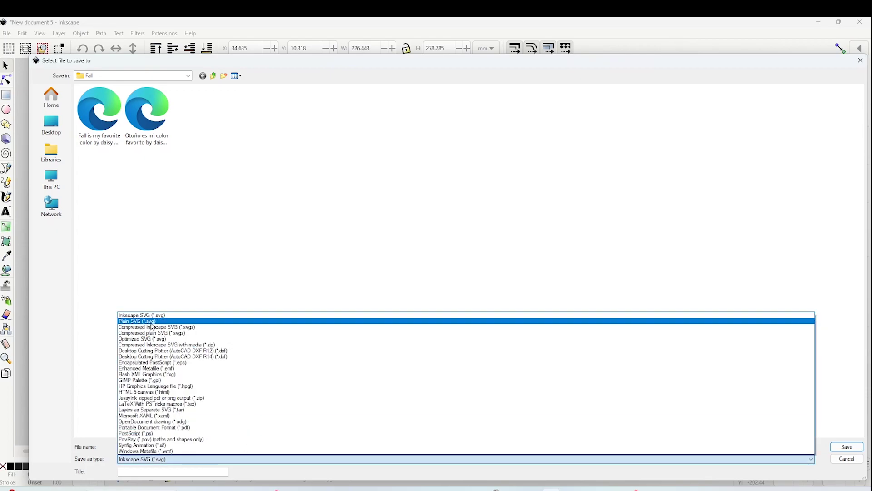
click(152, 322)
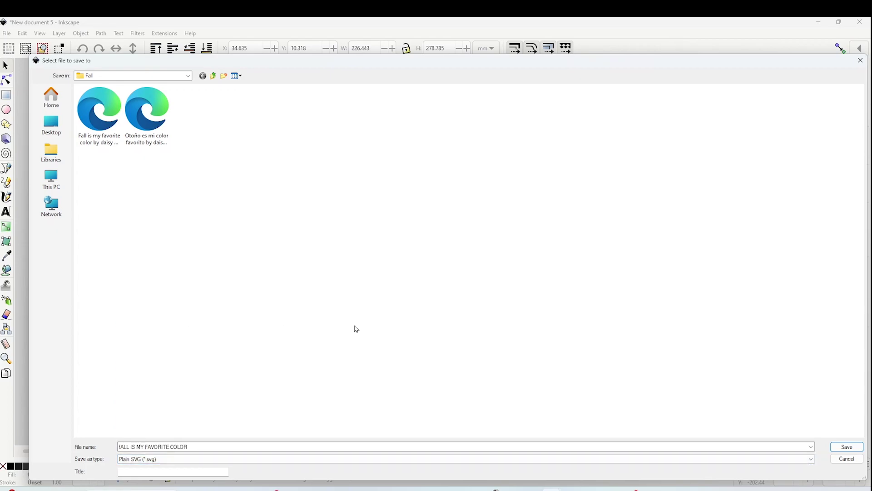
click(847, 447)
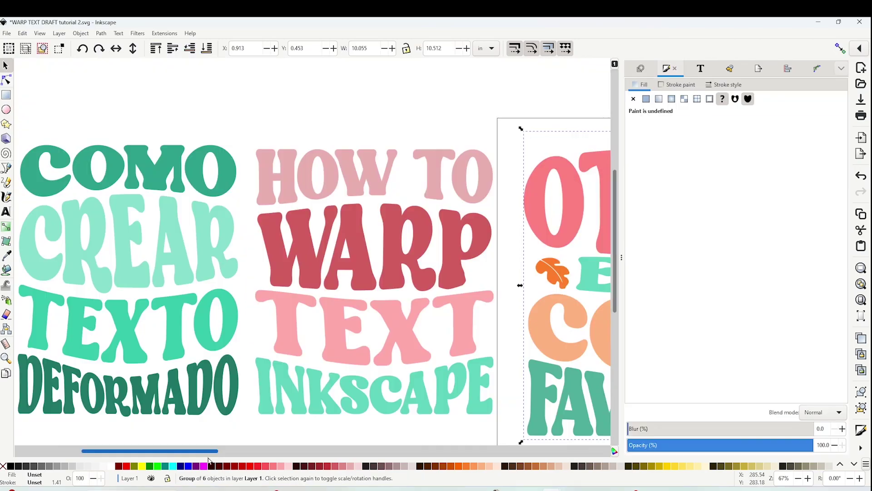
Step: Scroll the WARP TEXT DRAFT tutorial 2 canvas to the finished leaf-decorated Fall design
scroll(312, 282, right, 8)
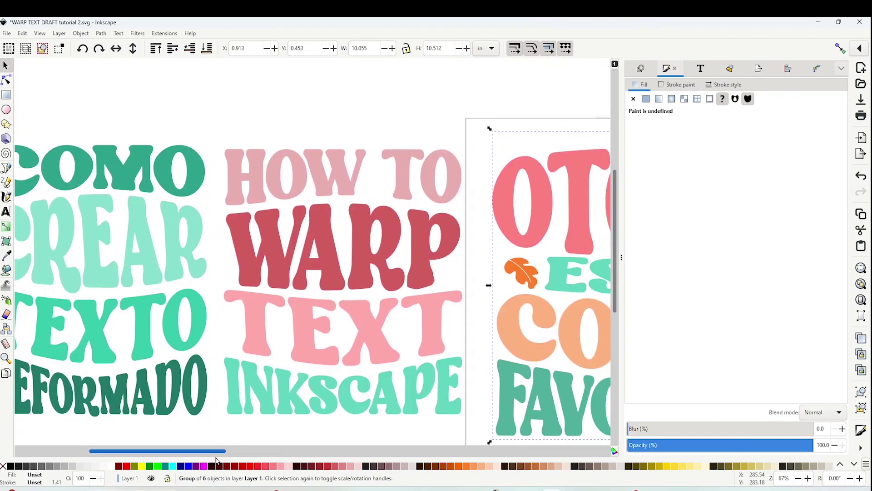
drag(237, 462, 388, 466)
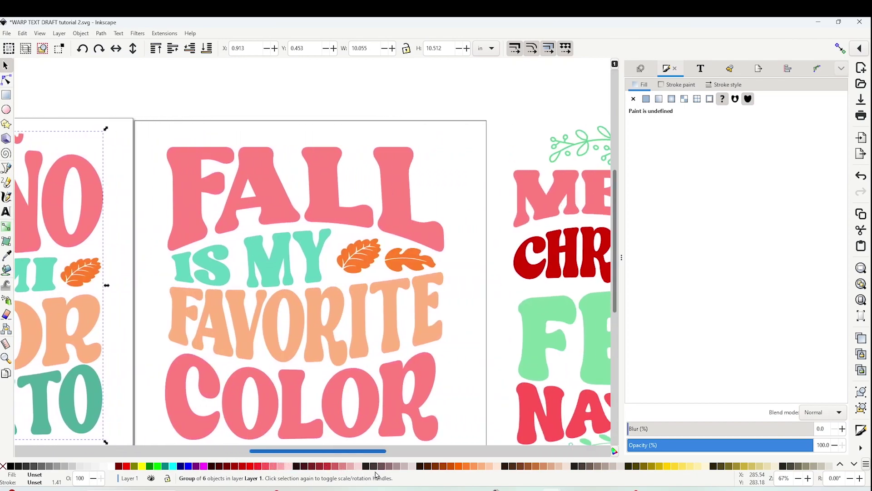
scroll(583, 324, down, 1)
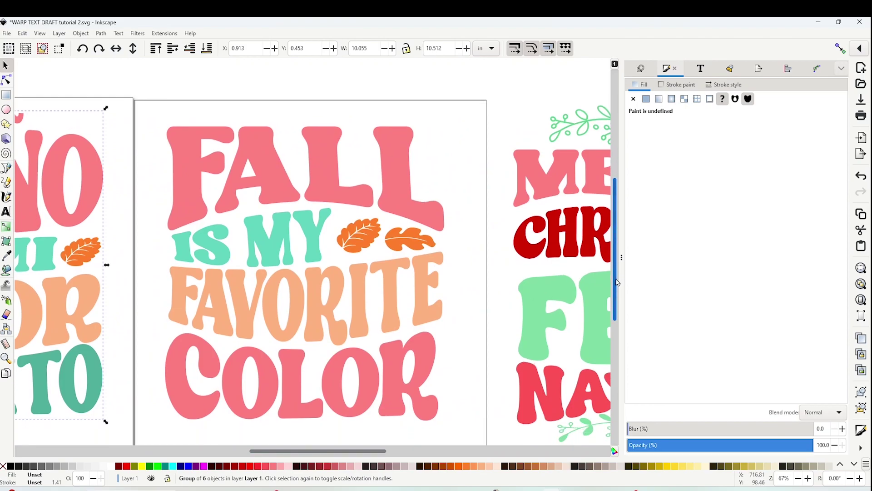